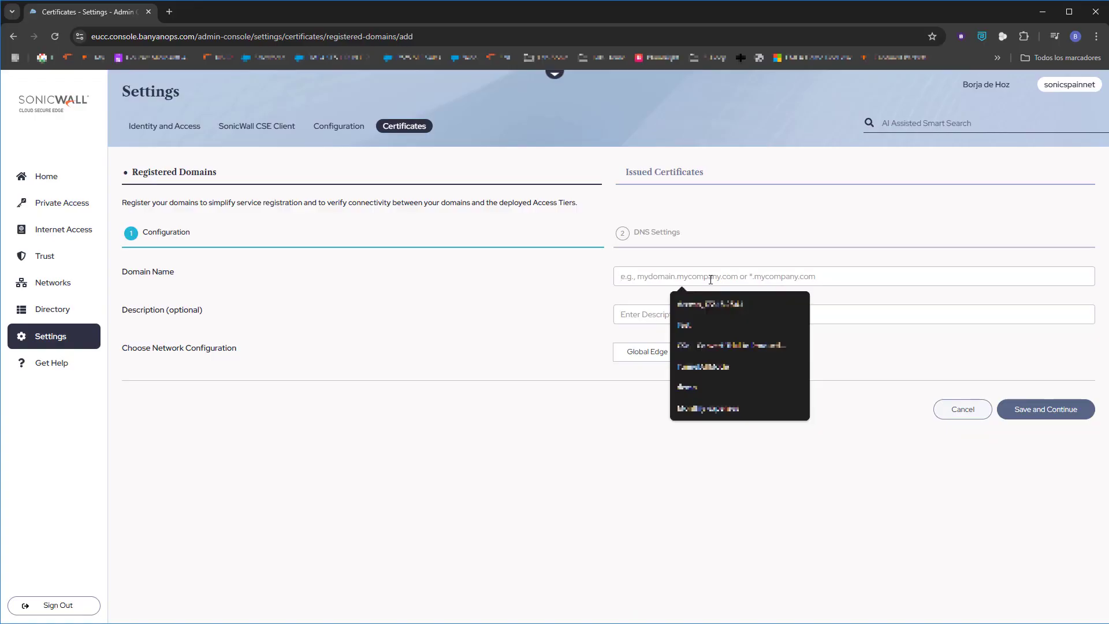
Add *.soniclab.es as a Private Edge registered domain and validate its DNS to Verified
type("*")
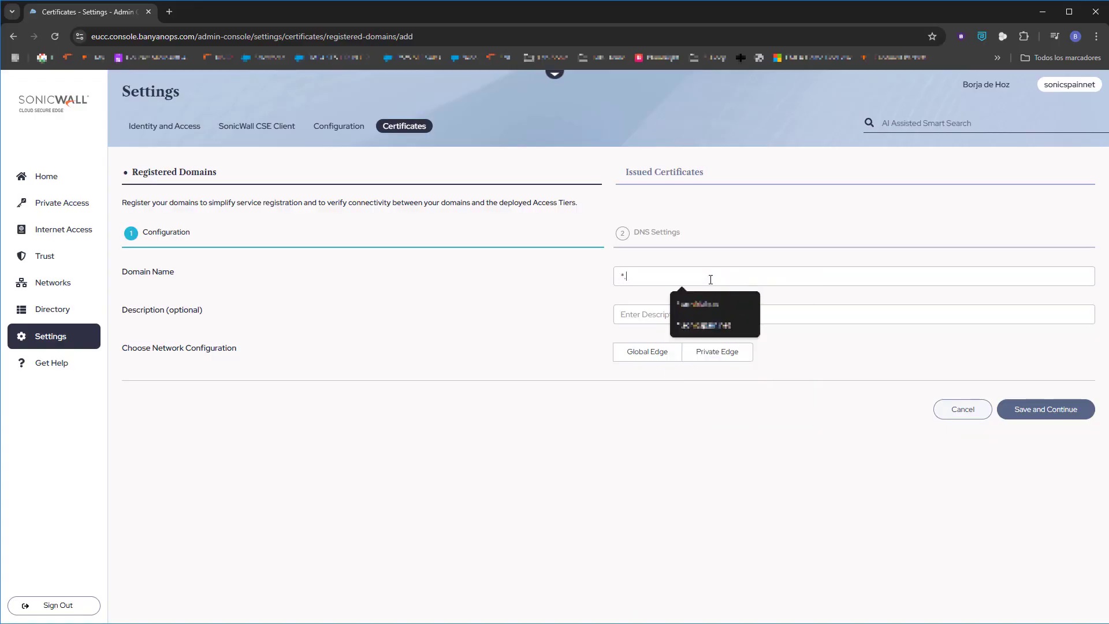
type(".soniclab.ee")
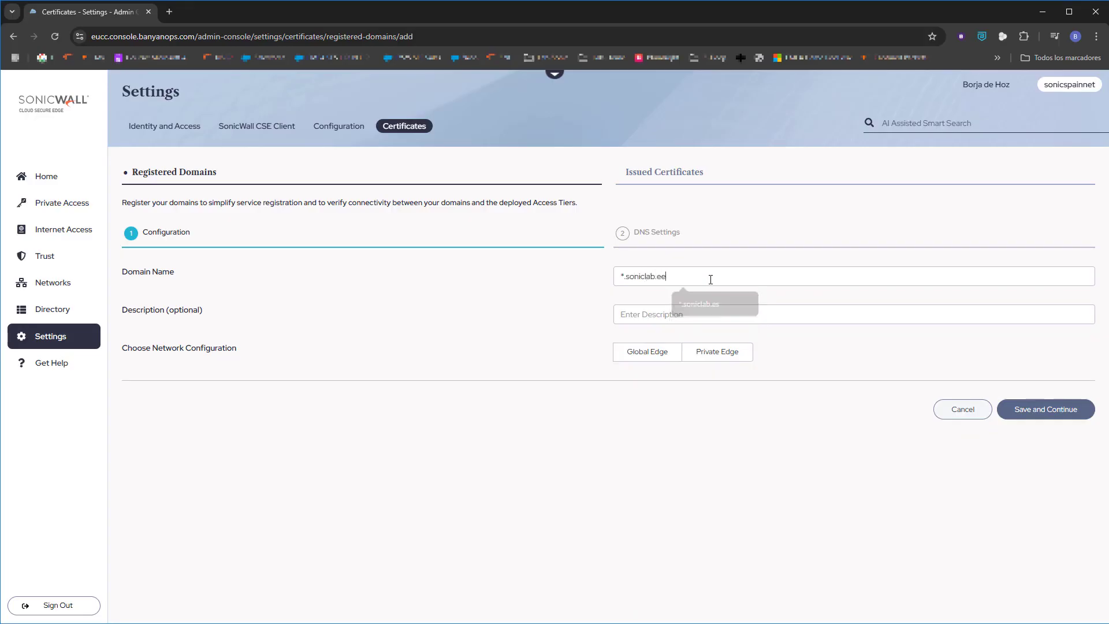
key("BackSpace")
type("s")
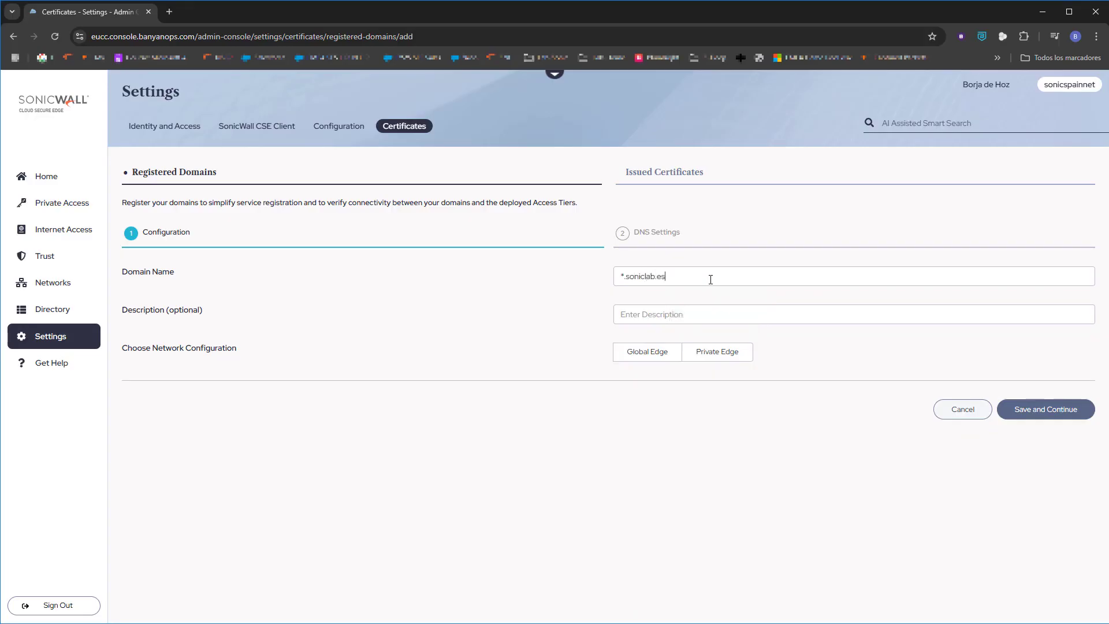
left_click(722, 361)
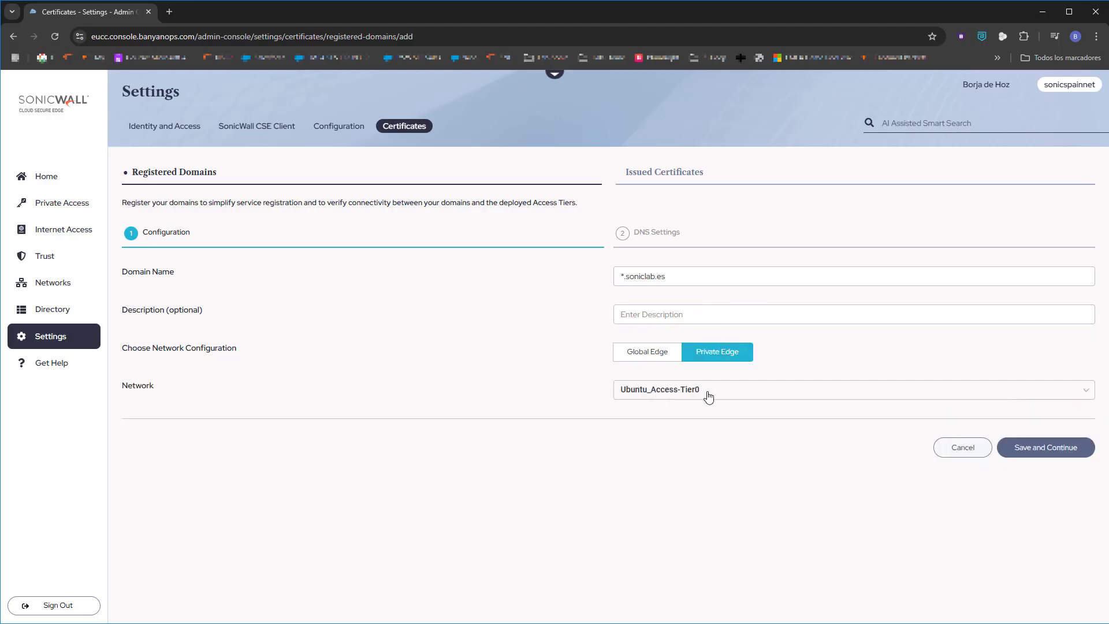
left_click(1046, 455)
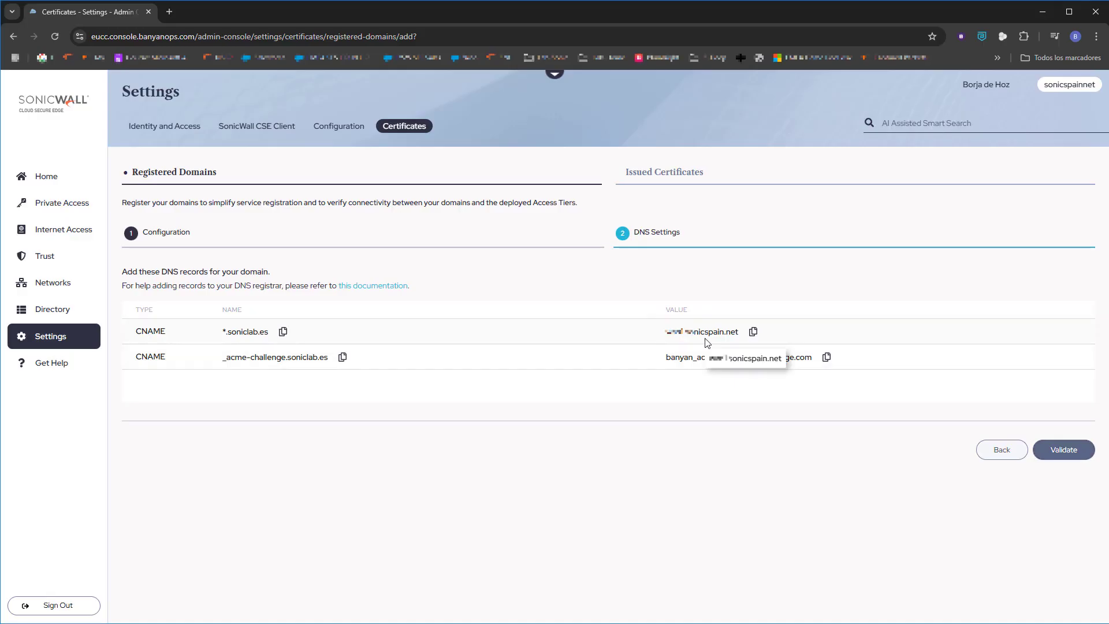
left_click(1063, 450)
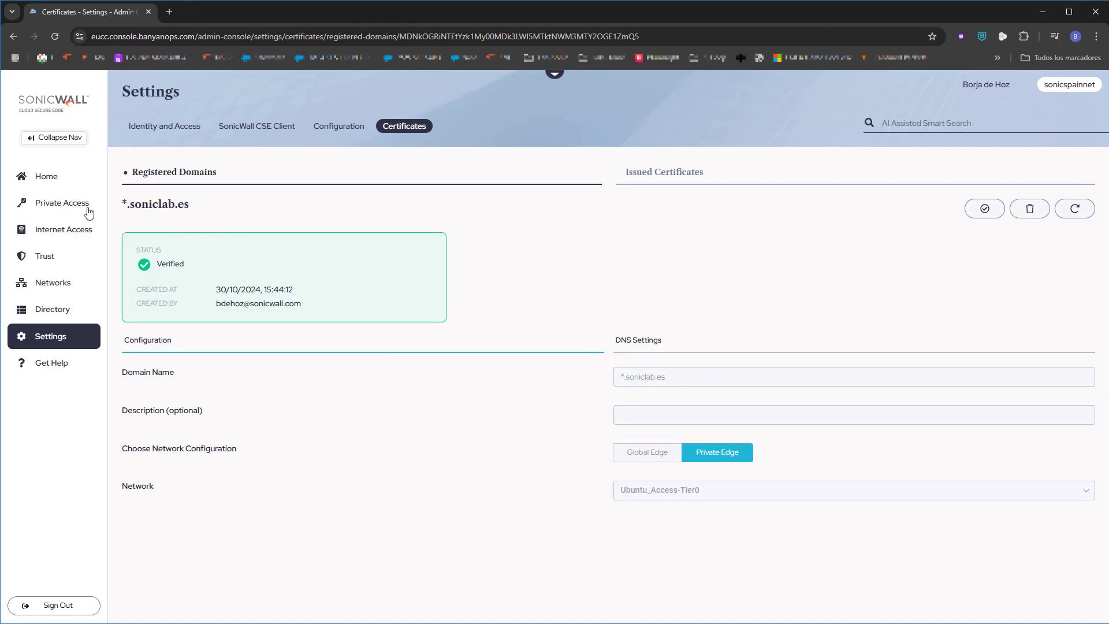
left_click(71, 211)
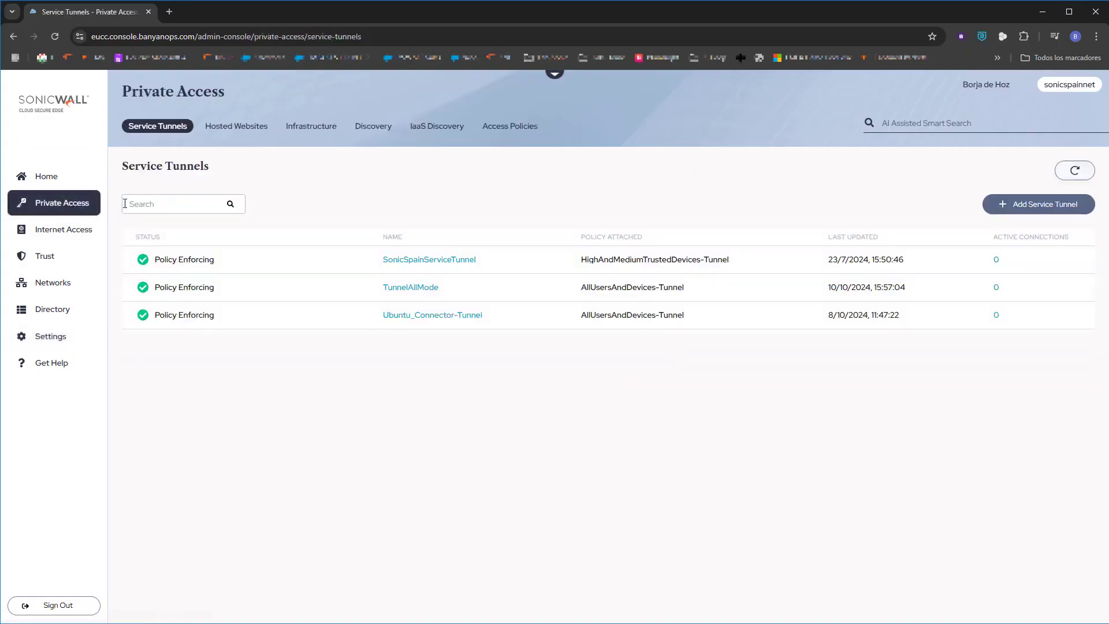
Start a new hosted website named NSM-Access-Tier on the Ubuntu_Access-Tier0 network
left_click(245, 129)
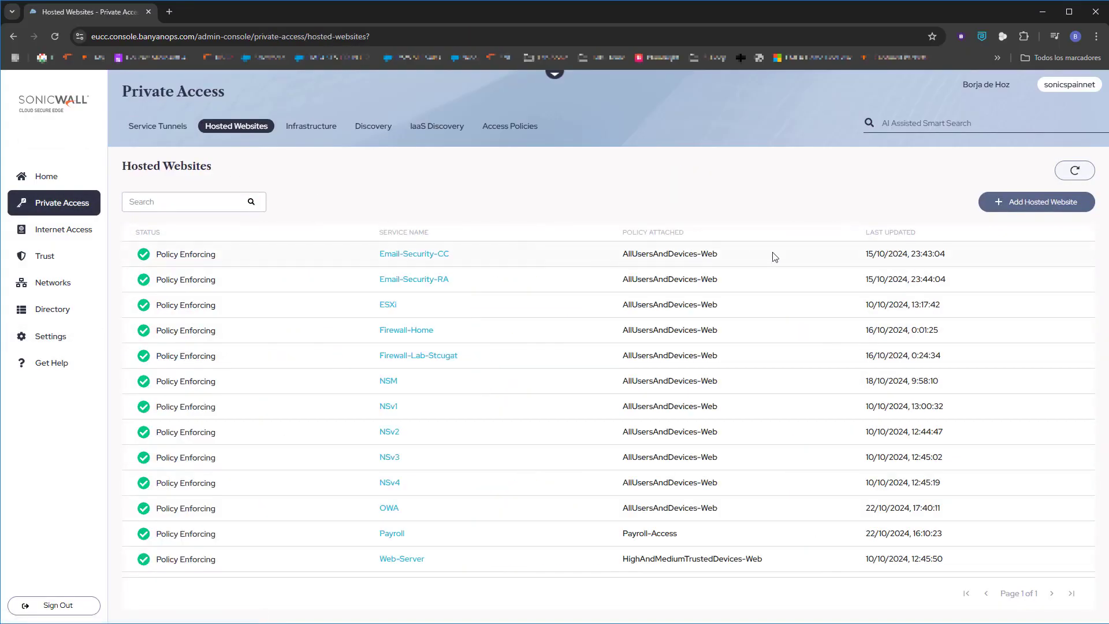
left_click(1037, 205)
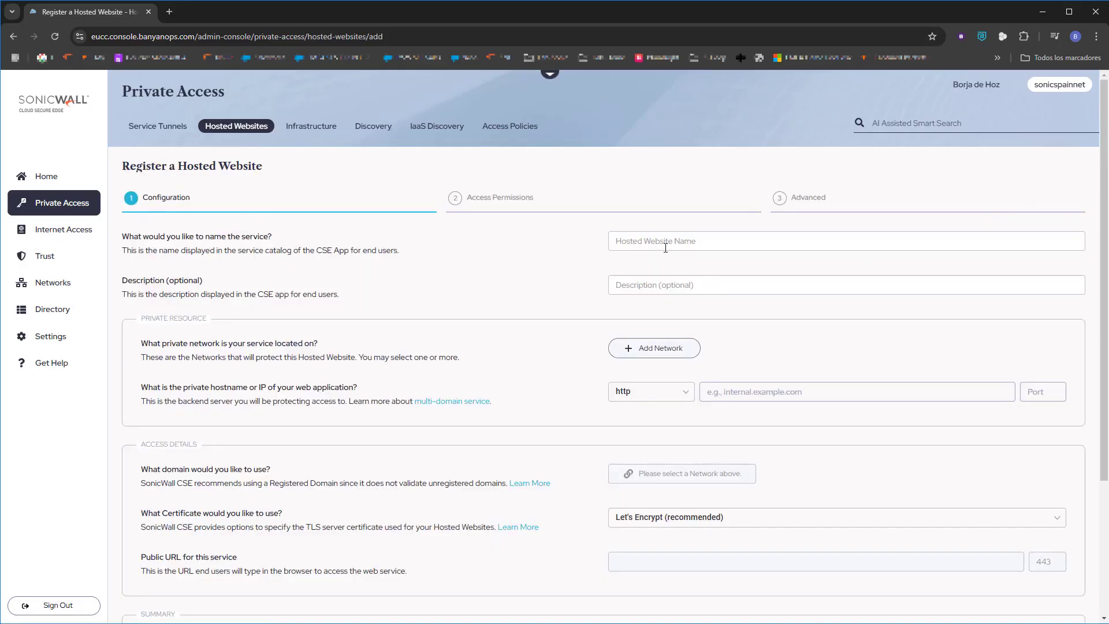
type("NS")
left_click(670, 348)
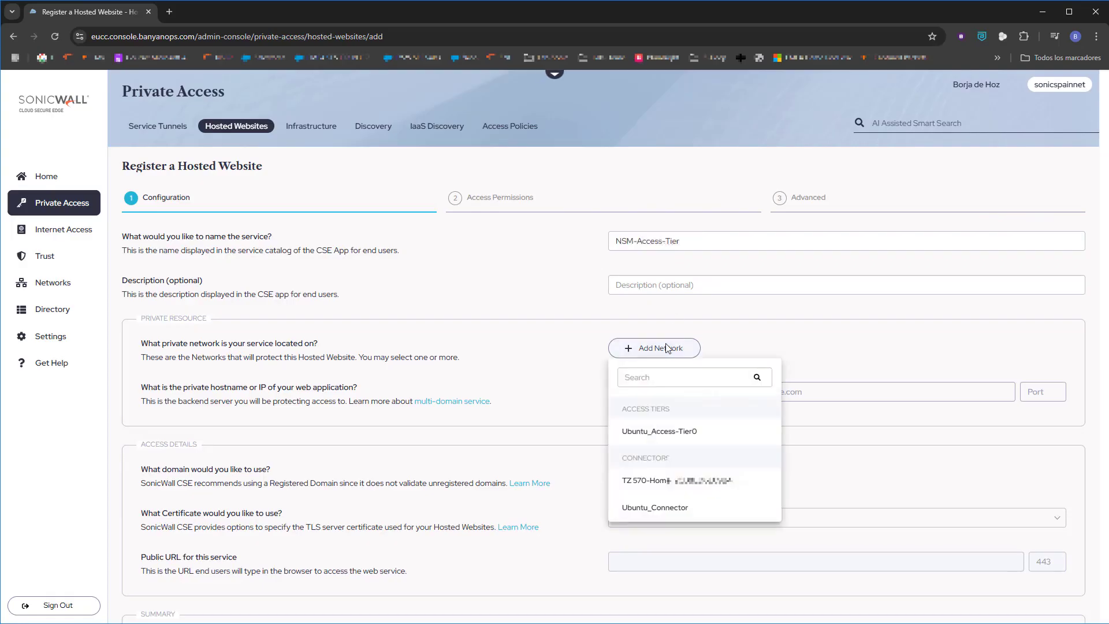
left_click(660, 433)
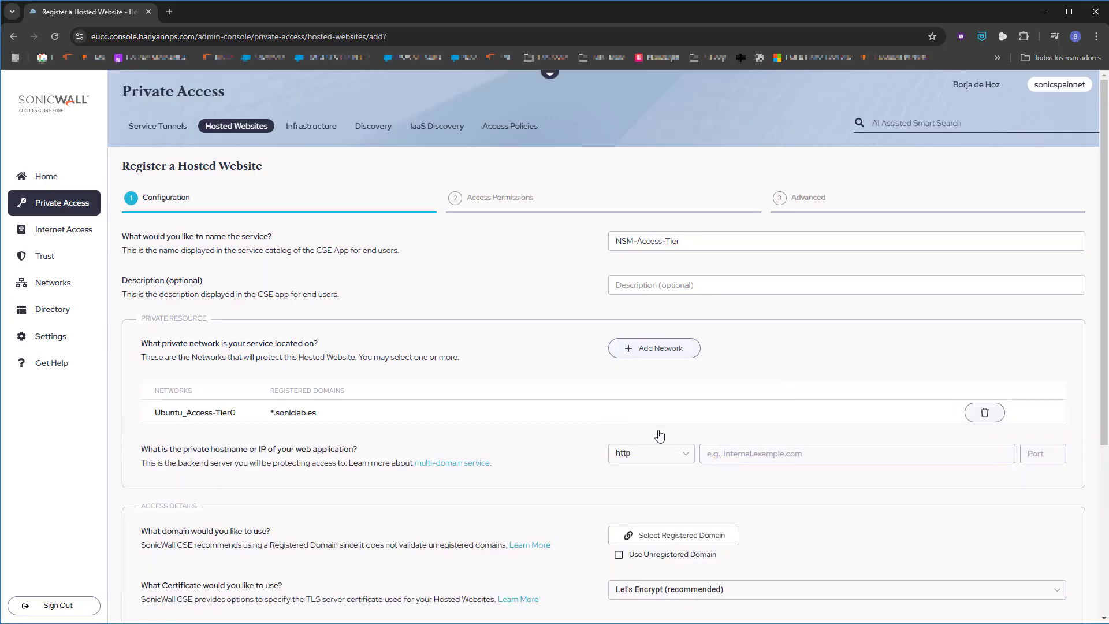
left_click(685, 456)
left_click(648, 498)
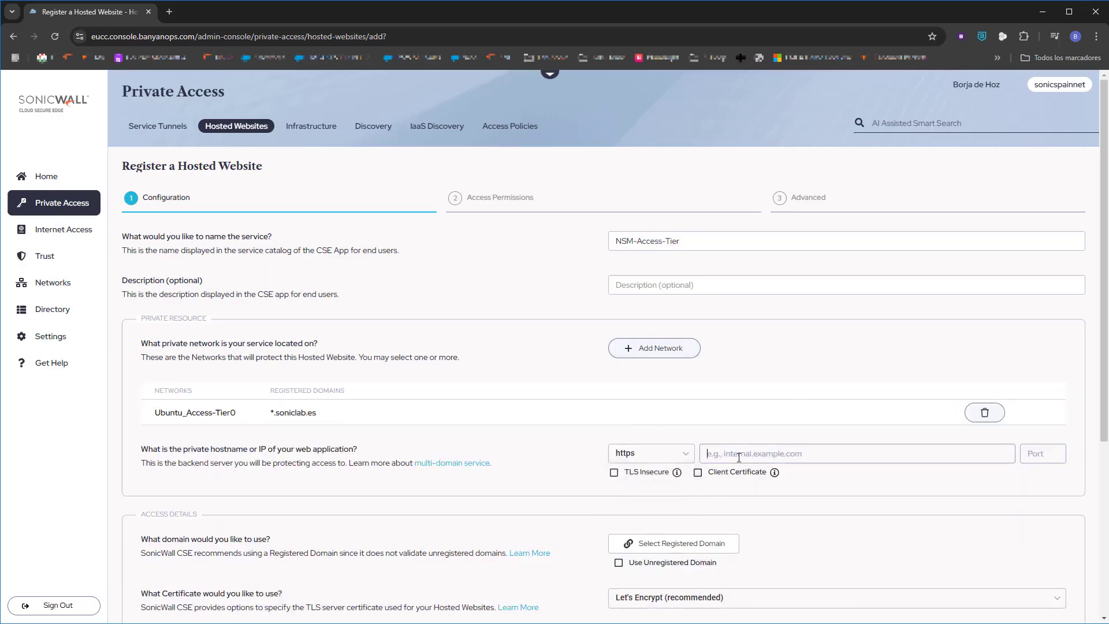
left_click(739, 457)
type("1")
type("443")
left_click(614, 472)
Publish it under the *.soniclab.es domain with subdomain nsm
left_click(677, 548)
left_click(658, 571)
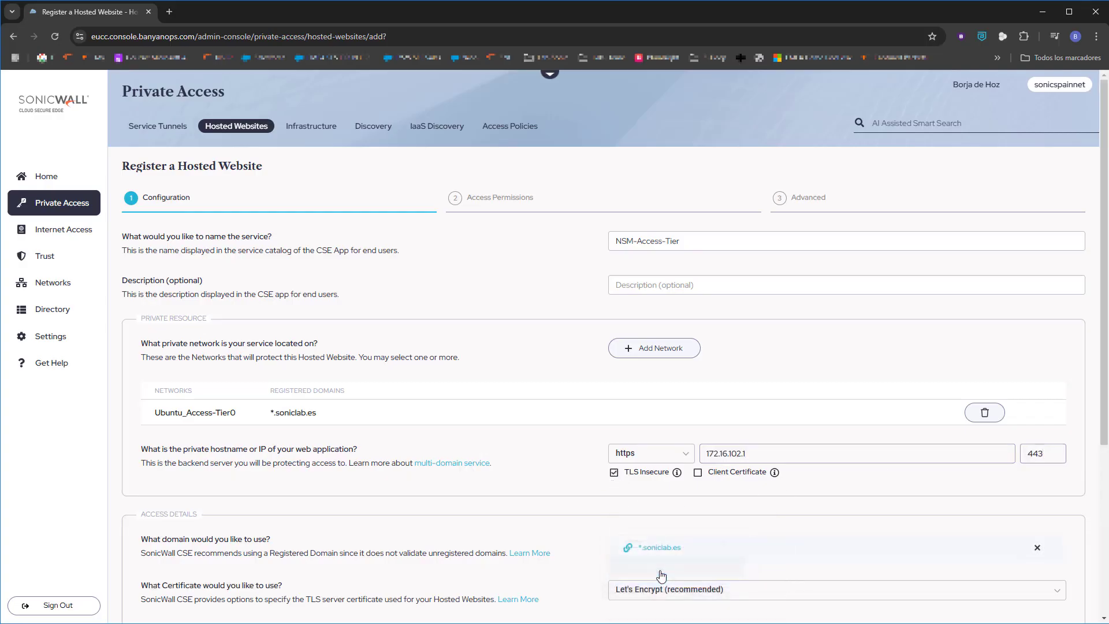
scroll(851, 543, "down", 4)
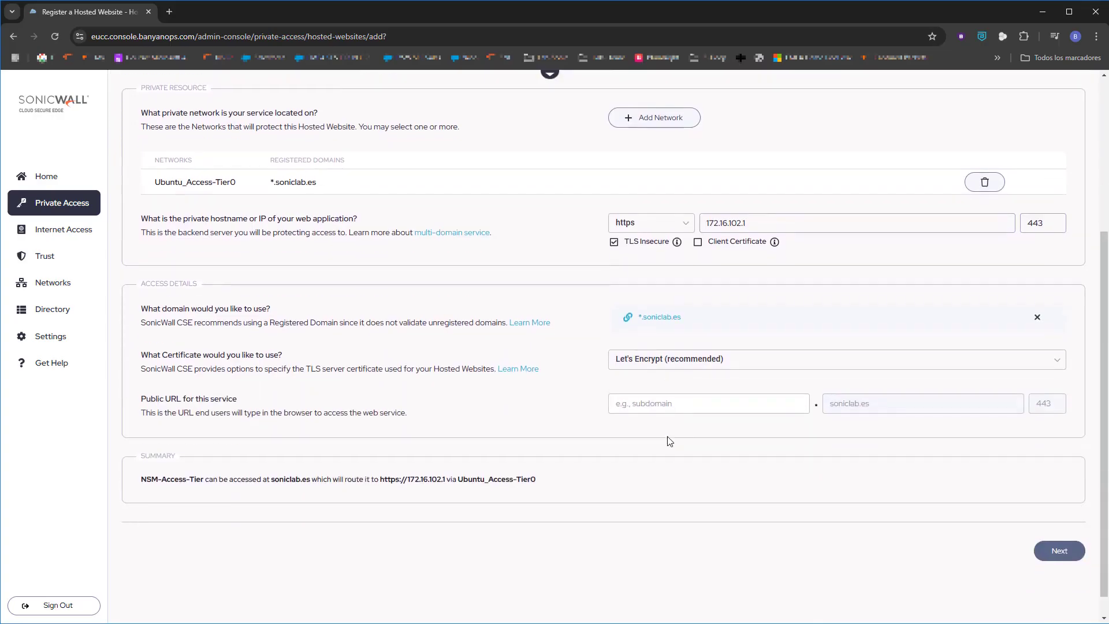
left_click(665, 409)
type("nsm")
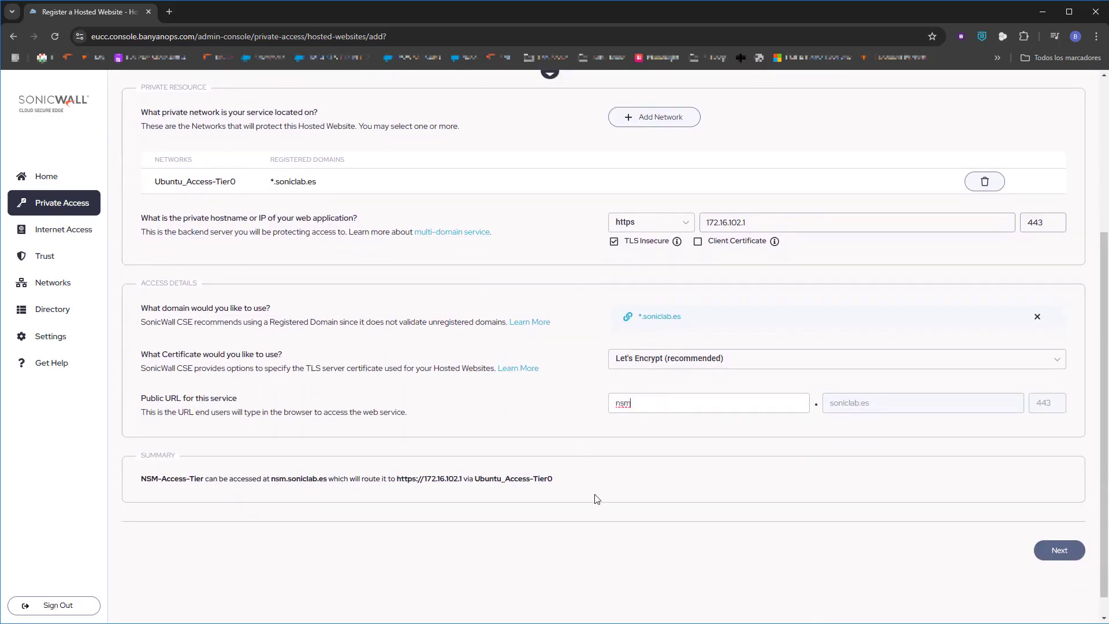
Attach the AllUsersAndDevices-Web policy to NSM-Access-Tier, then Save & Validate it
left_click(1047, 549)
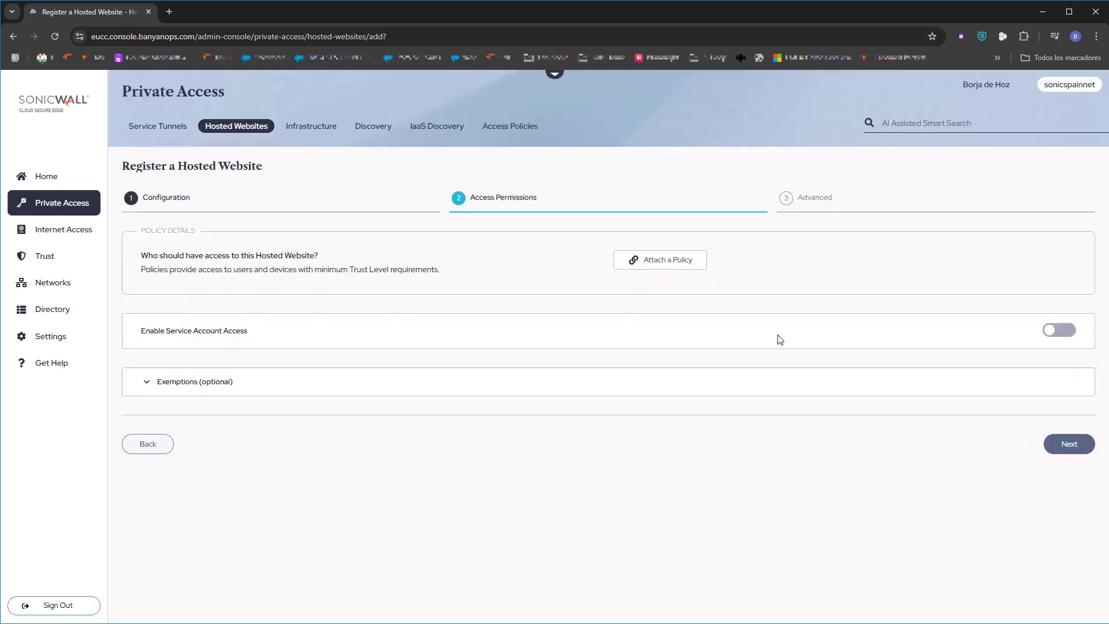
left_click(688, 265)
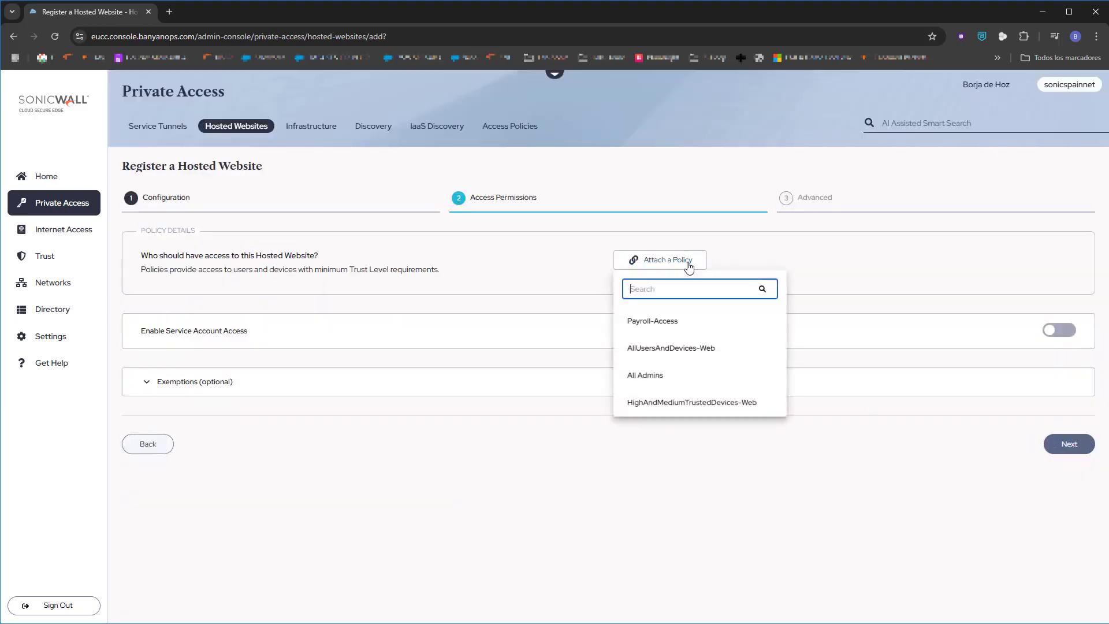
left_click(684, 350)
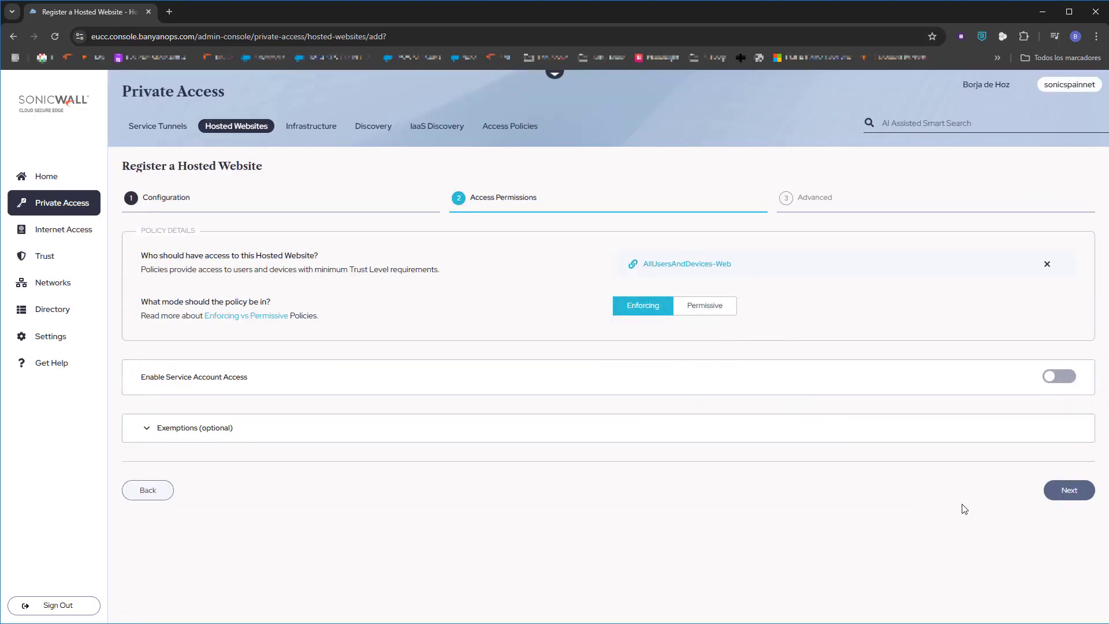
left_click(1060, 489)
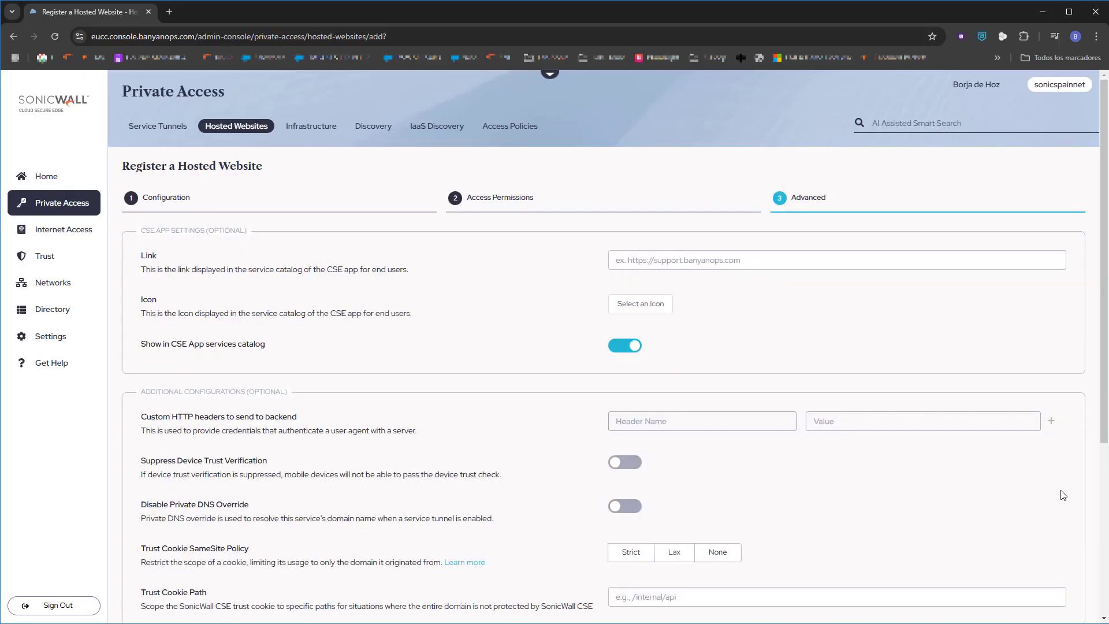
scroll(1062, 495, "down", 5)
left_click(1051, 526)
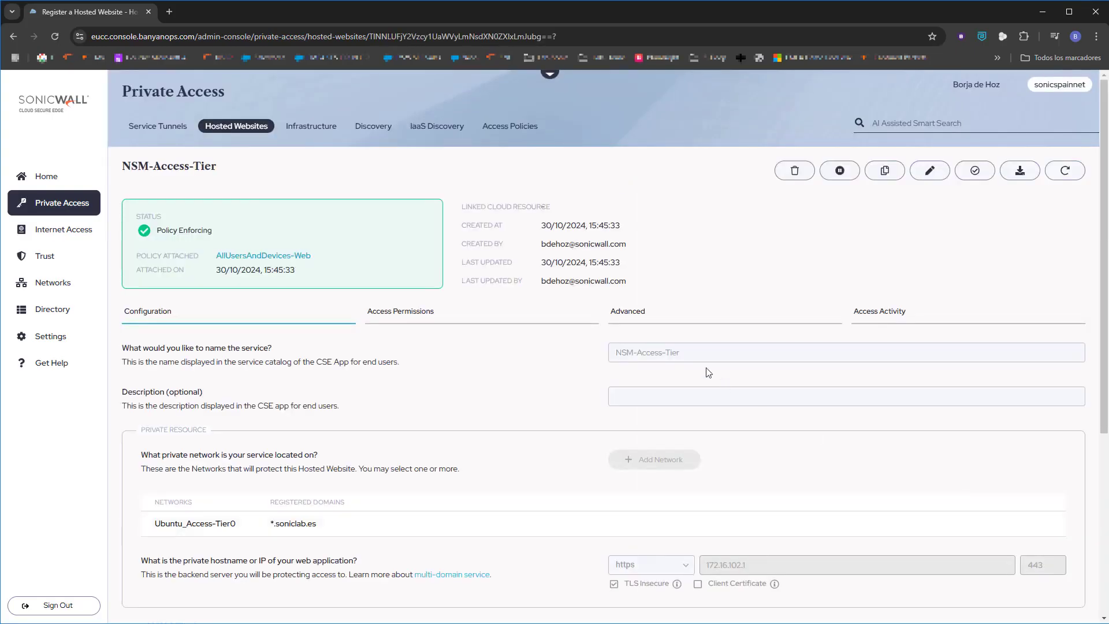
left_click(169, 13)
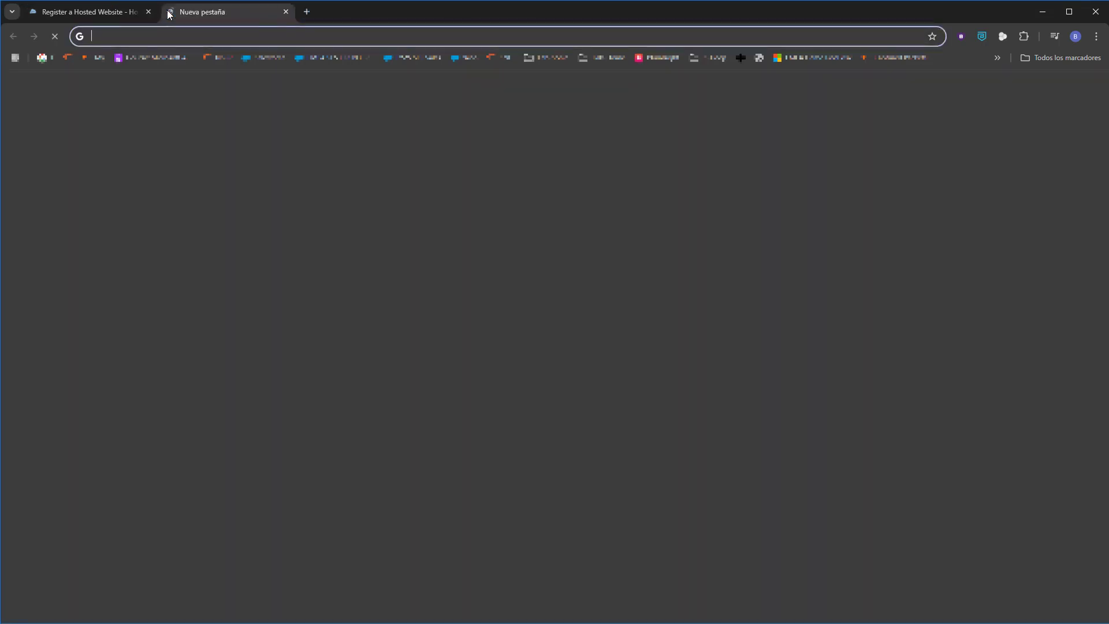
type("https://")
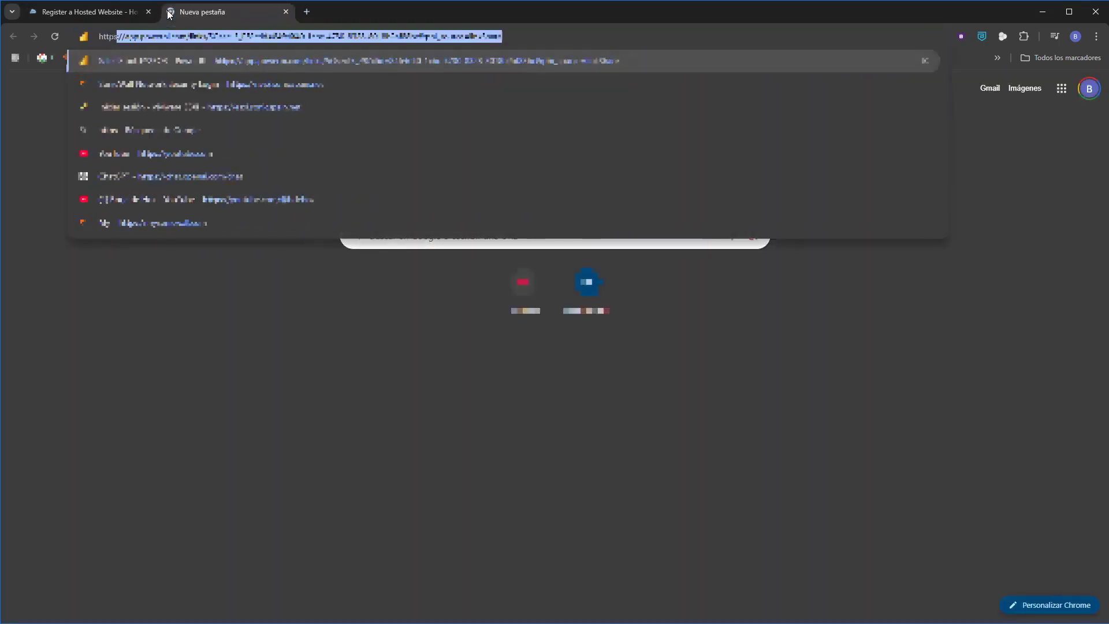
type("nsm.soniclab.es")
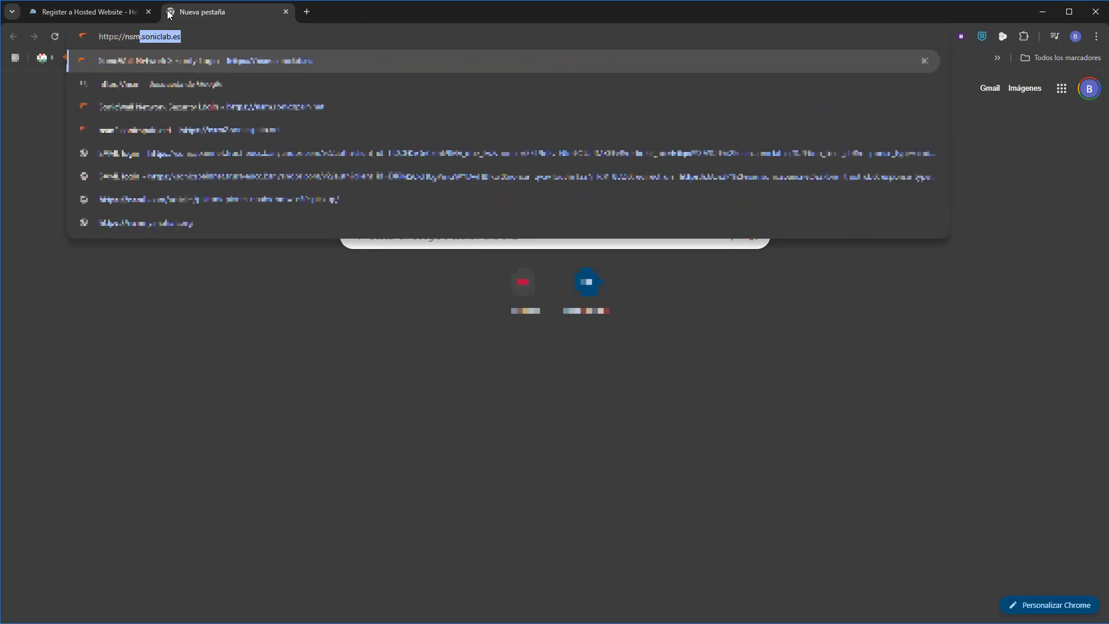
key("Return")
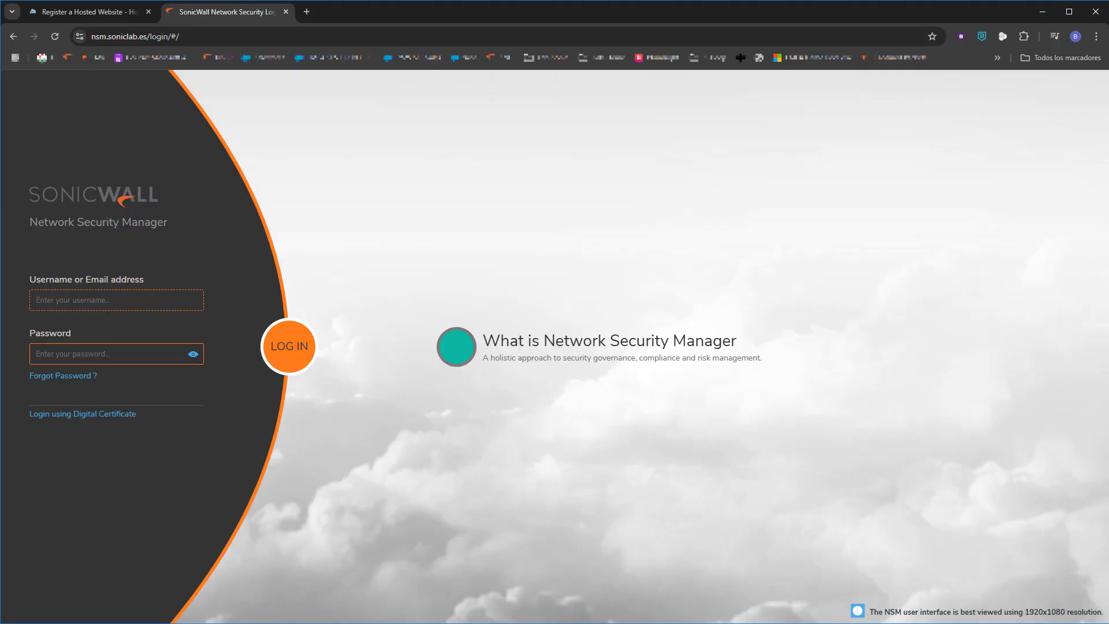
left_click(67, 12)
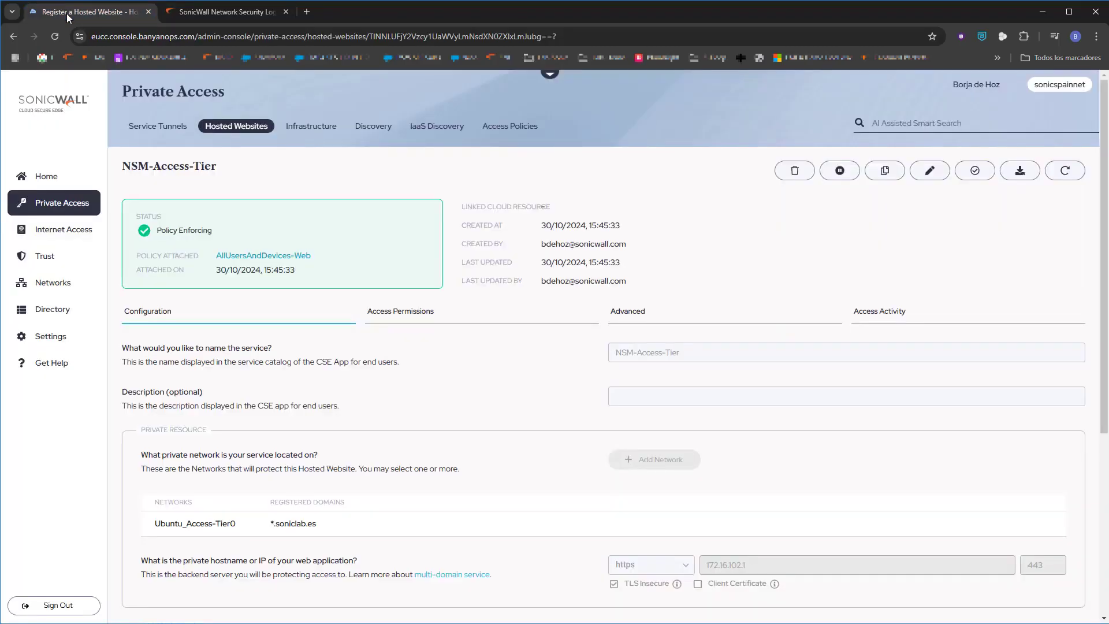
Review the Private Access events log for authorized NSM-Access-Tier access
left_click(46, 176)
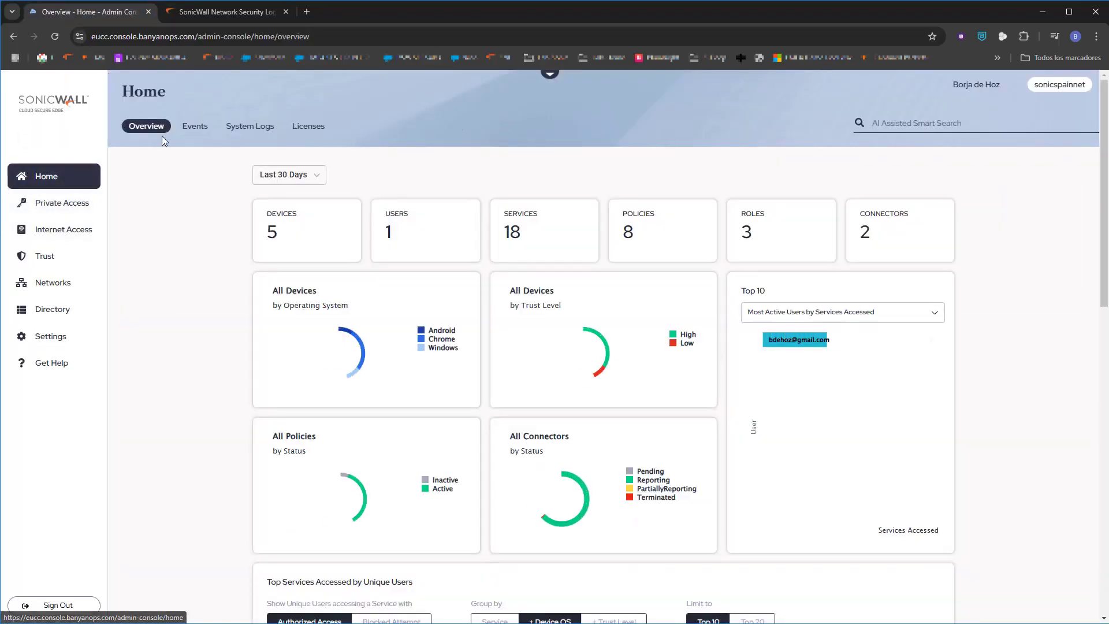
left_click(193, 126)
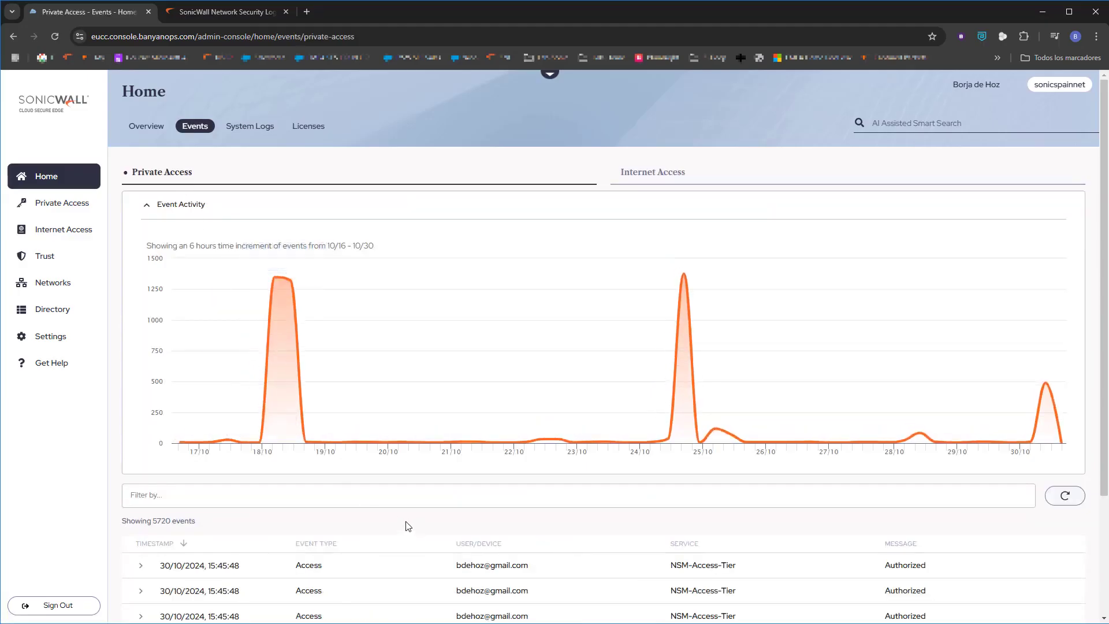
scroll(409, 521, "down", 2)
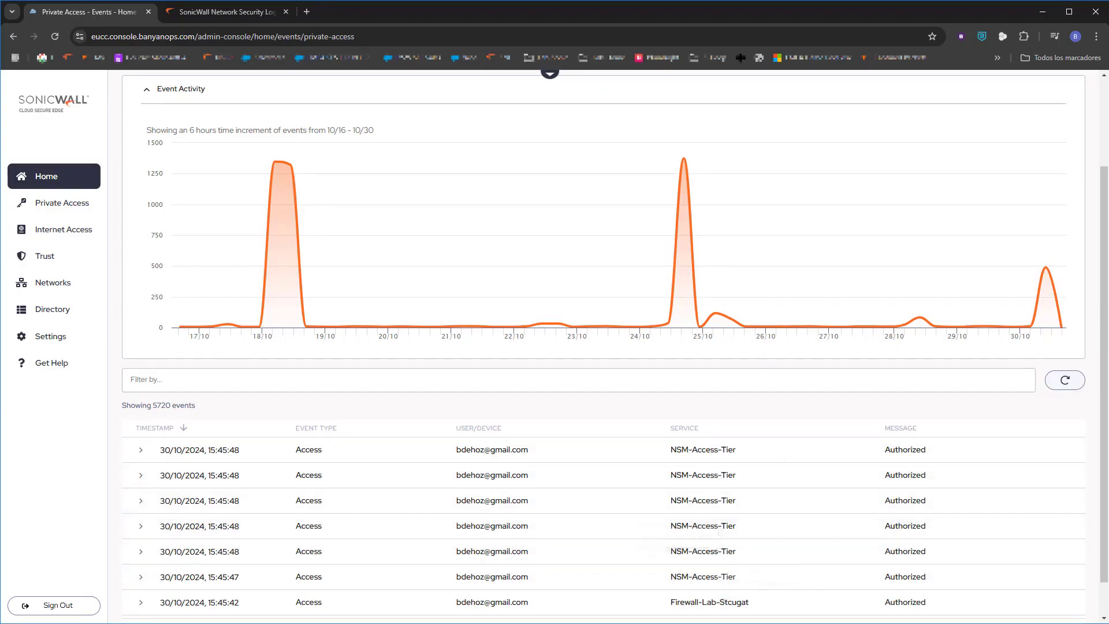
Go to the Certificates page under Settings
left_click(49, 179)
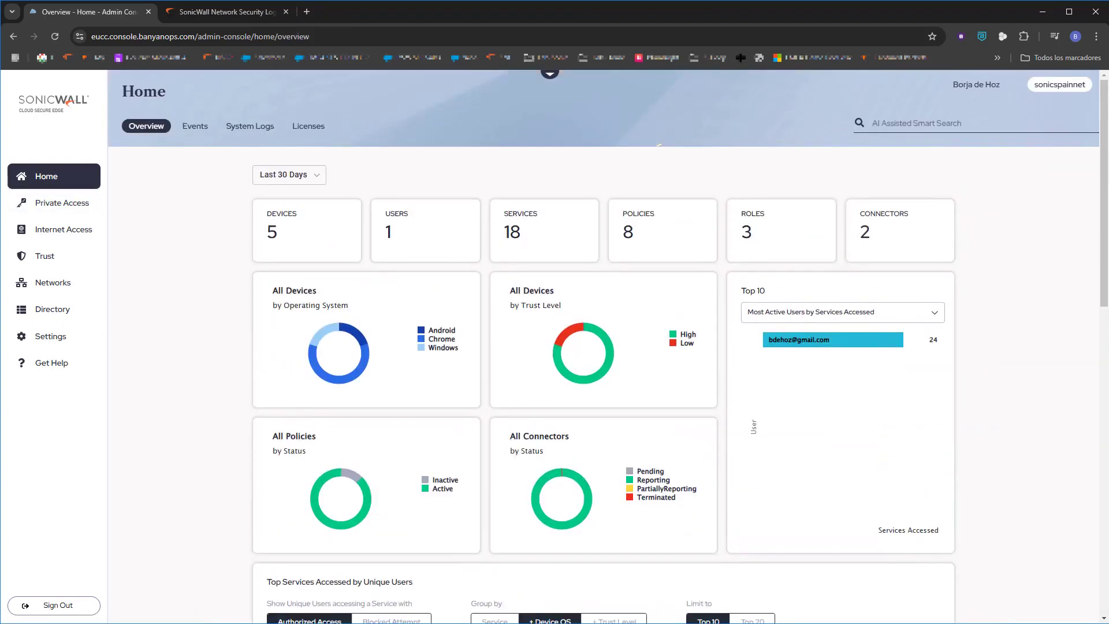
left_click(52, 343)
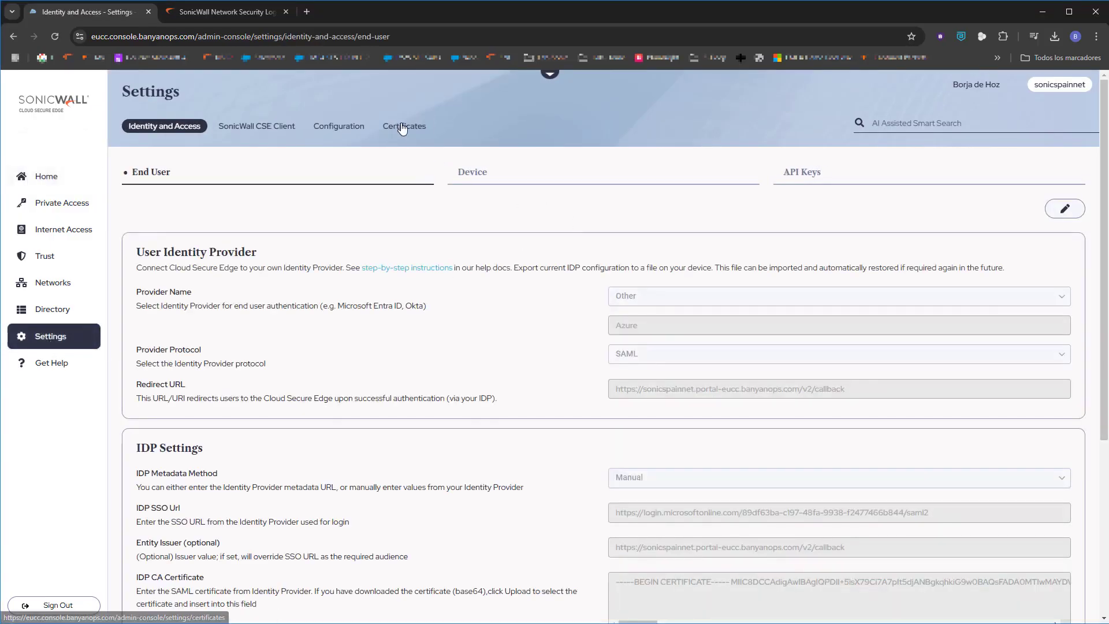
left_click(404, 127)
Add *.tier.sonicspain.net on Private Edge Ubuntu_Access-Tier0 and validate it to Verified
left_click(1024, 209)
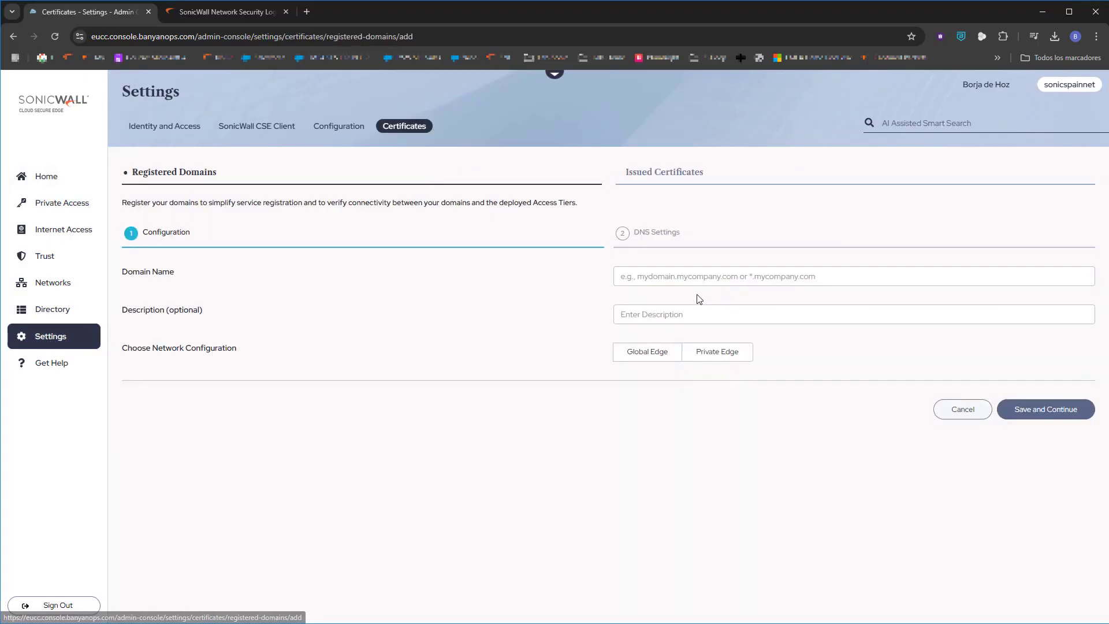
left_click(671, 278)
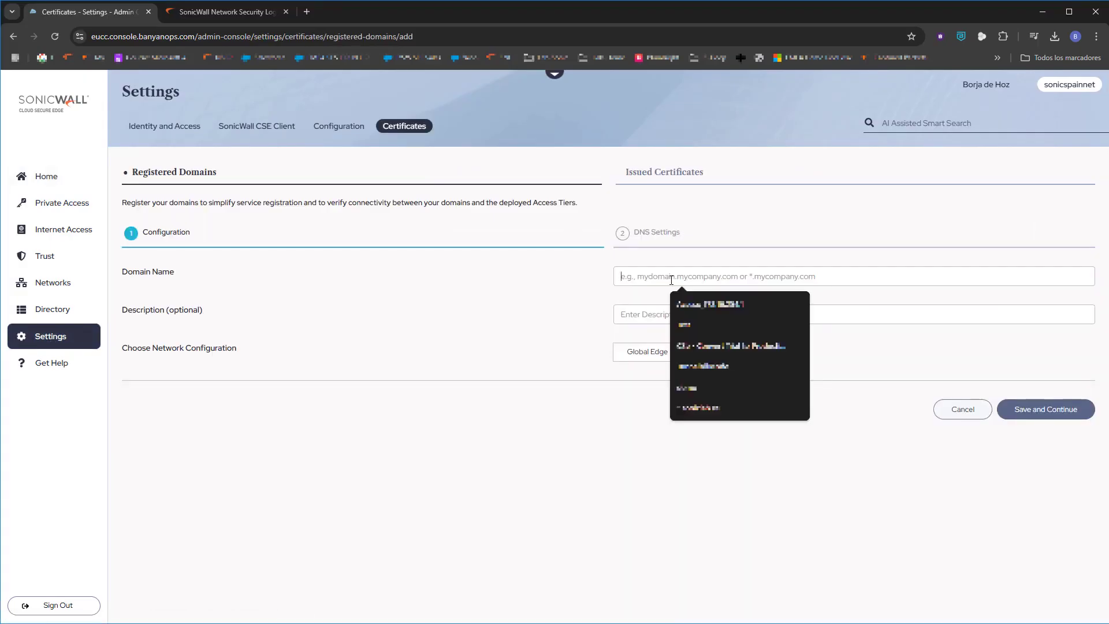
type("*.tier.")
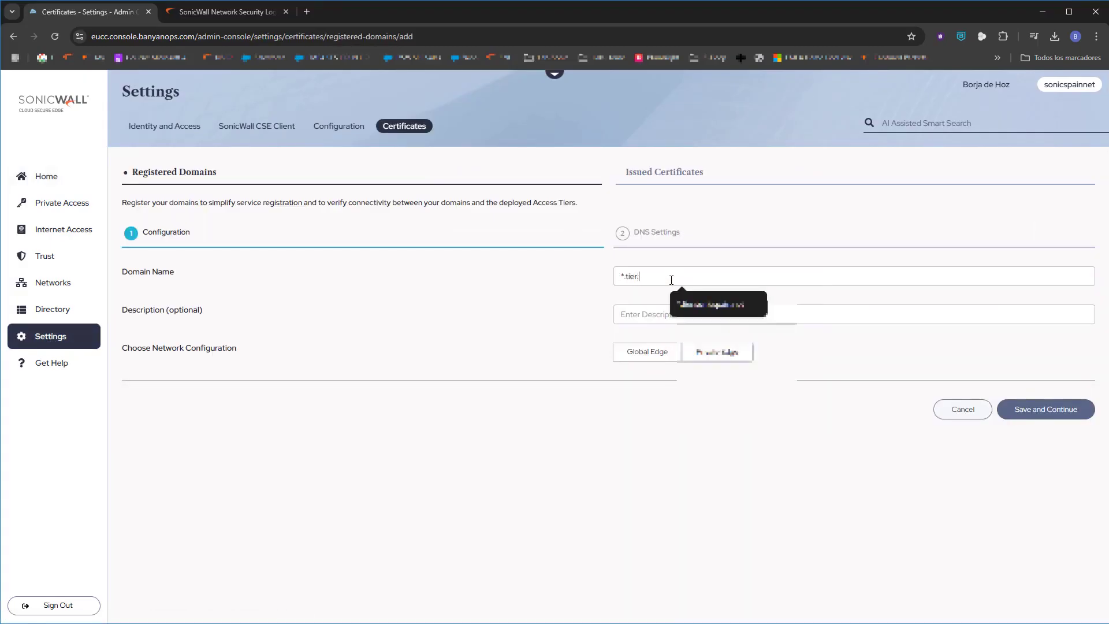
type("so")
left_click(690, 303)
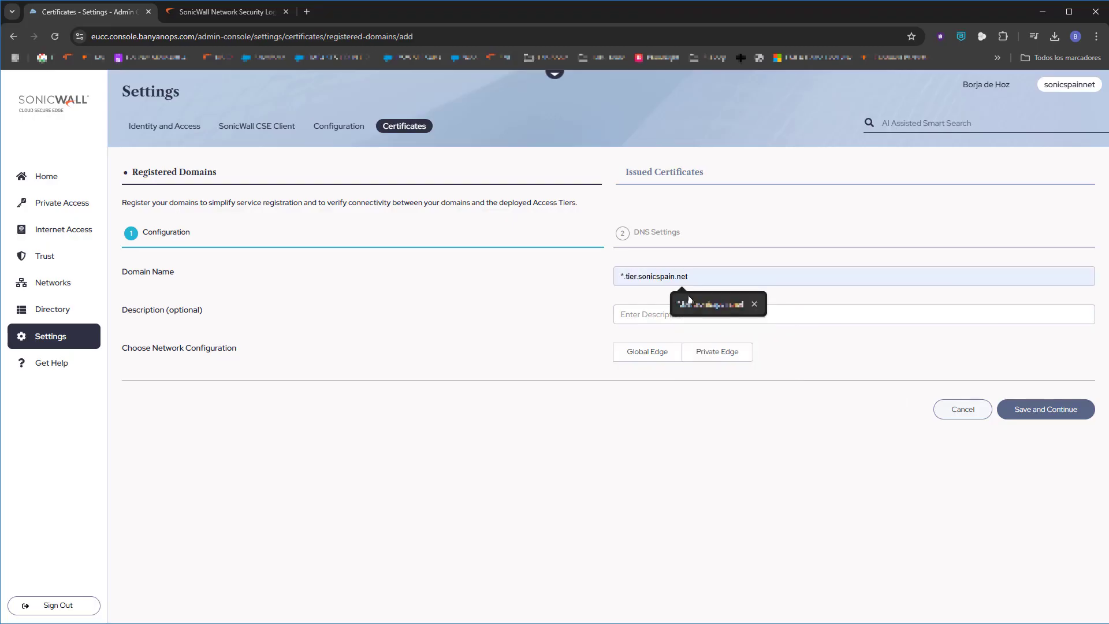
left_click(722, 355)
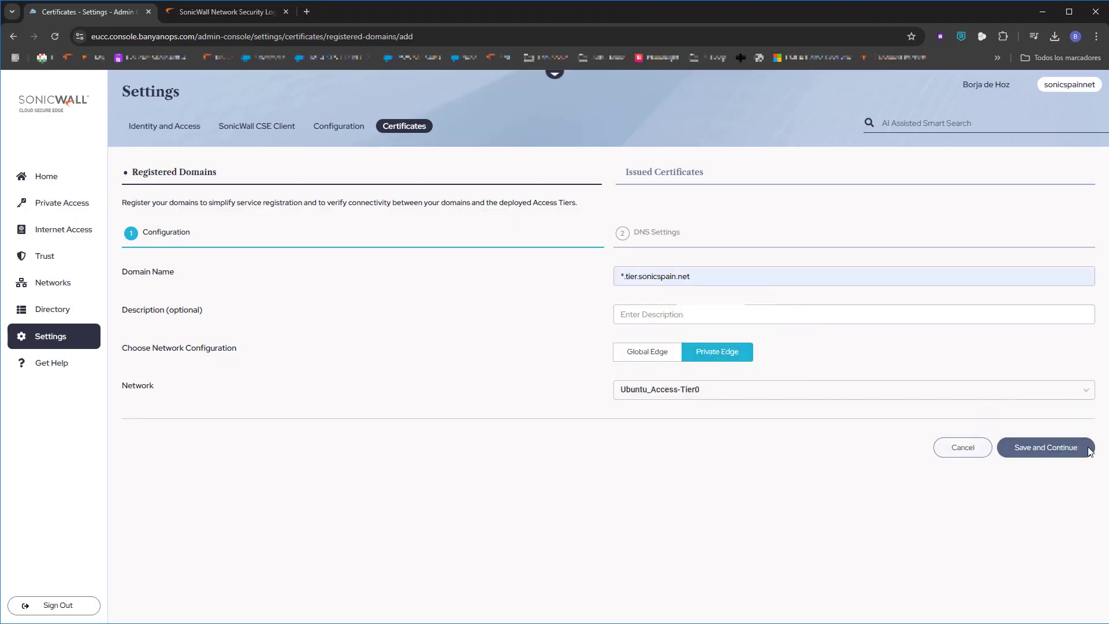
left_click(1047, 450)
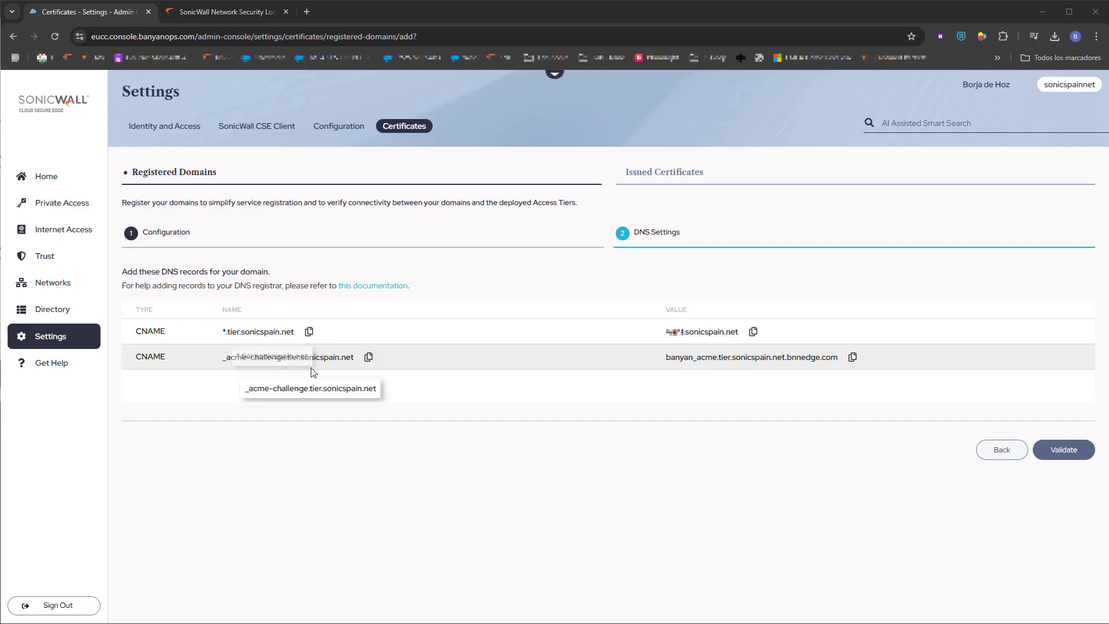
left_click(1050, 450)
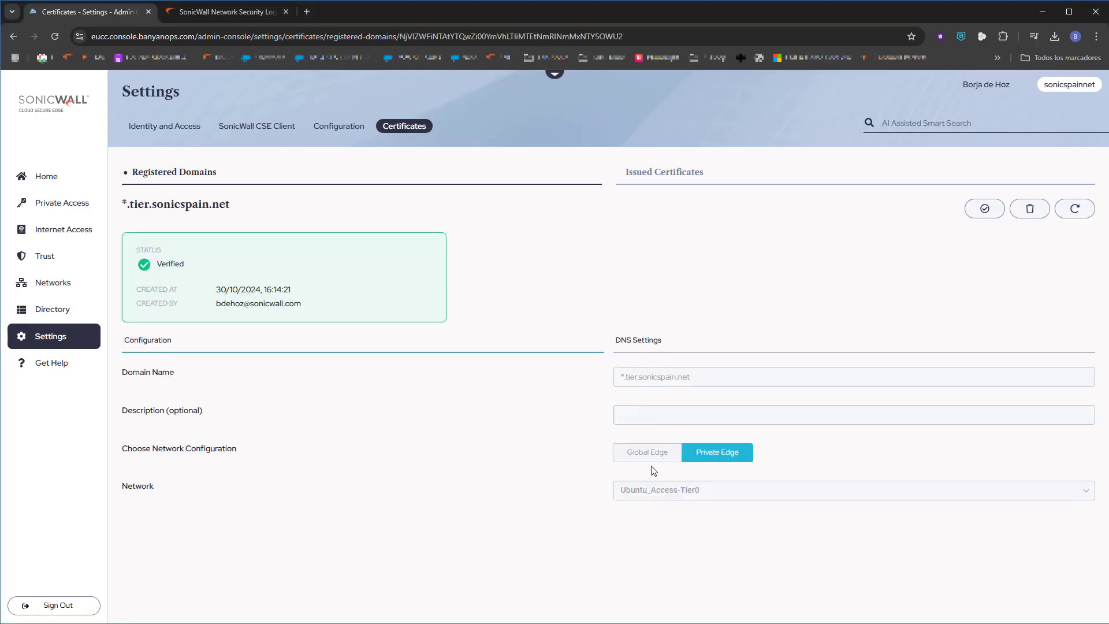
Start a new hosted website named central on the Ubuntu_Access-Tier0 network
left_click(52, 209)
left_click(230, 131)
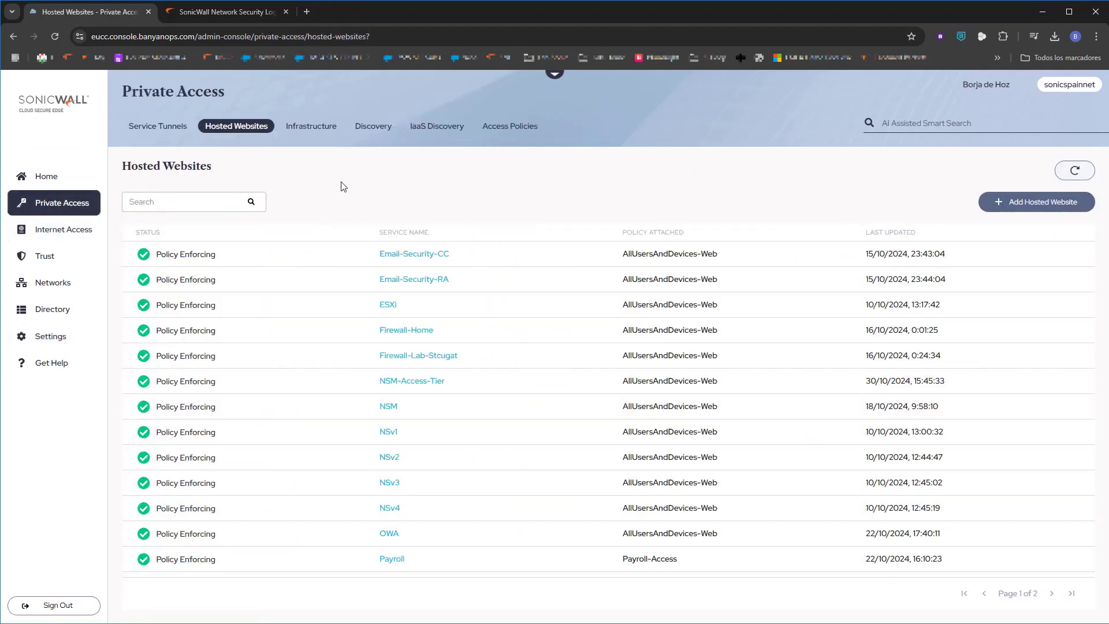
left_click(1047, 209)
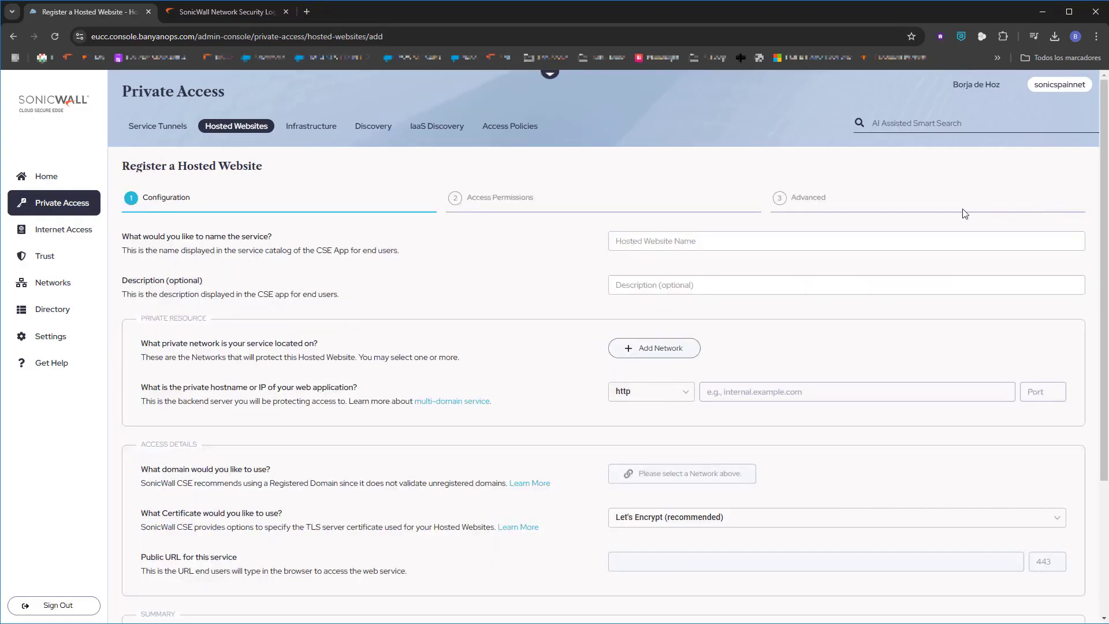
left_click(696, 242)
type("central")
left_click(654, 348)
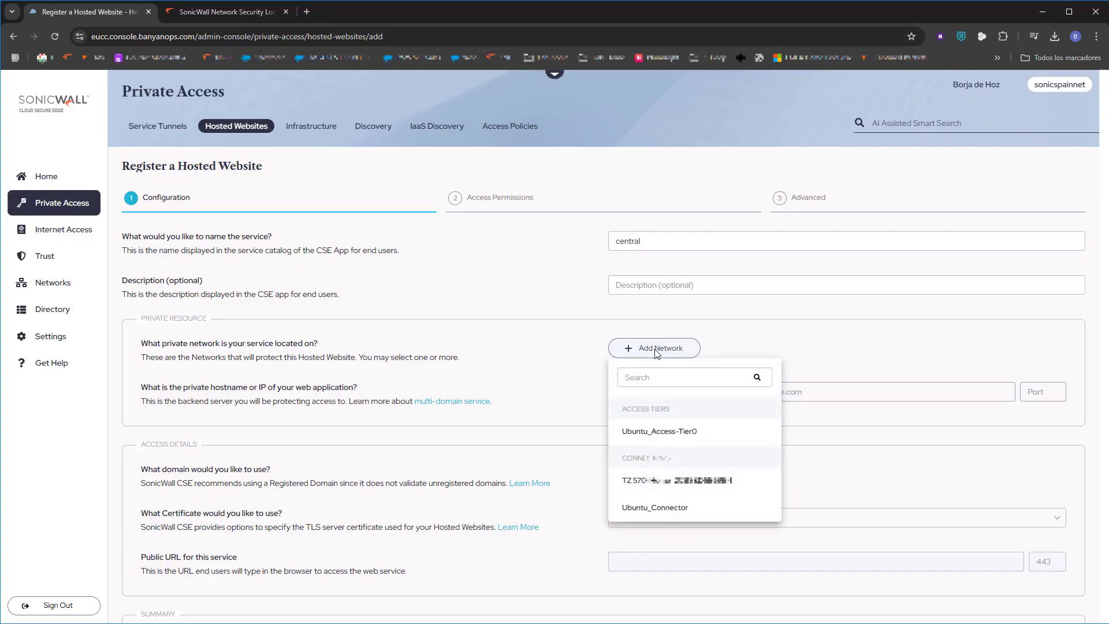
left_click(683, 432)
left_click(650, 453)
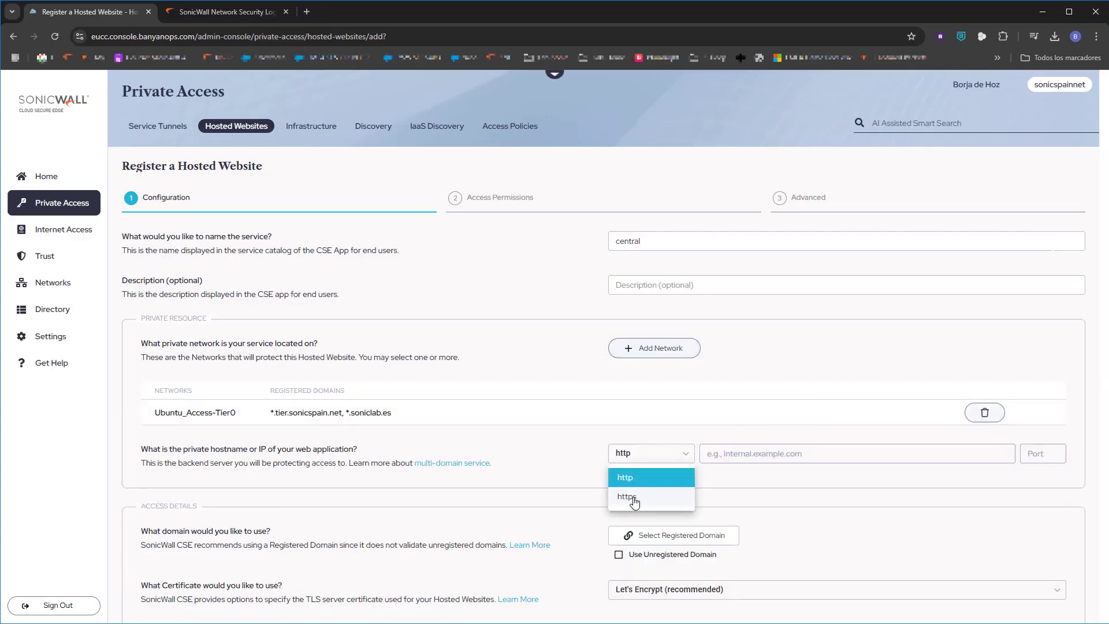
left_click(641, 500)
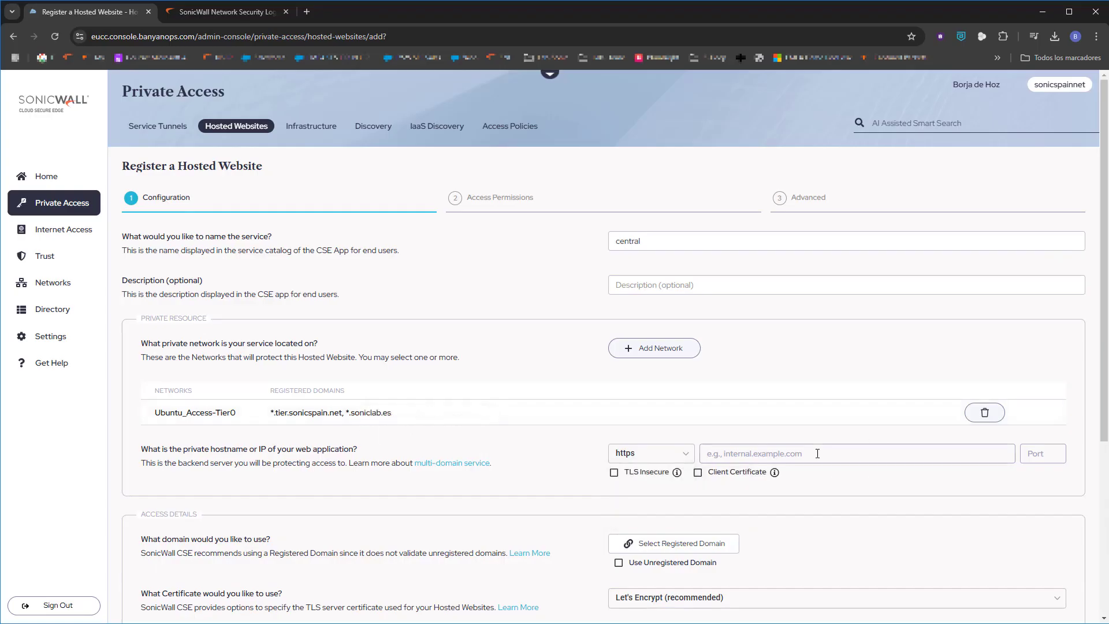
type("17")
left_click(613, 473)
type("446")
Publish it under *.tier.sonicspain.net with subdomain nsm, giving nsm.tier.sonicspain.net
left_click(677, 543)
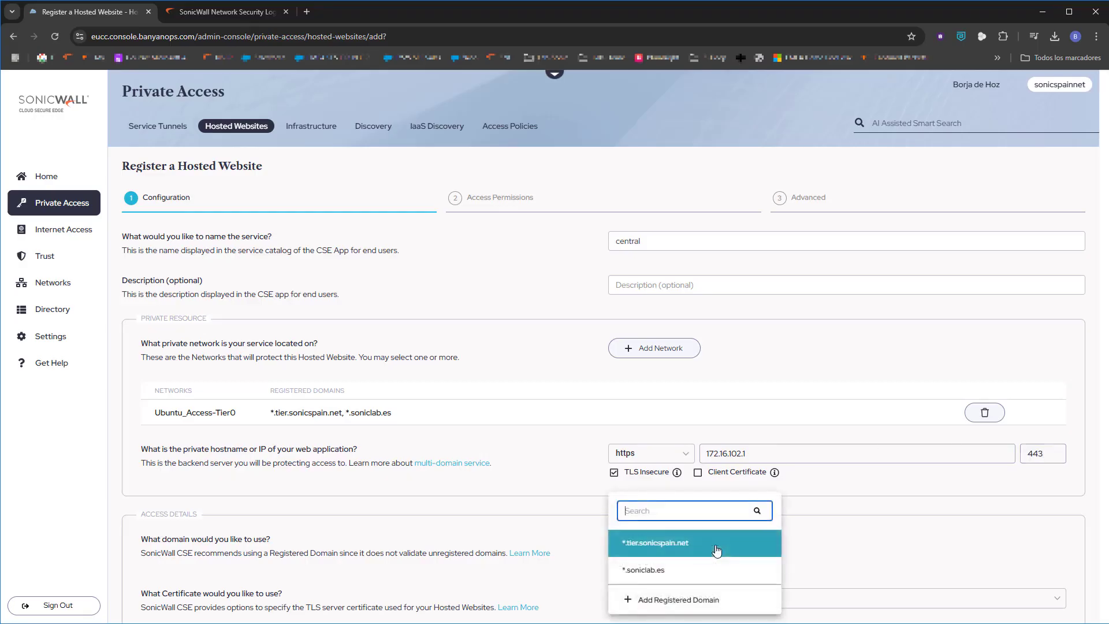
left_click(675, 549)
scroll(652, 511, "down", 3)
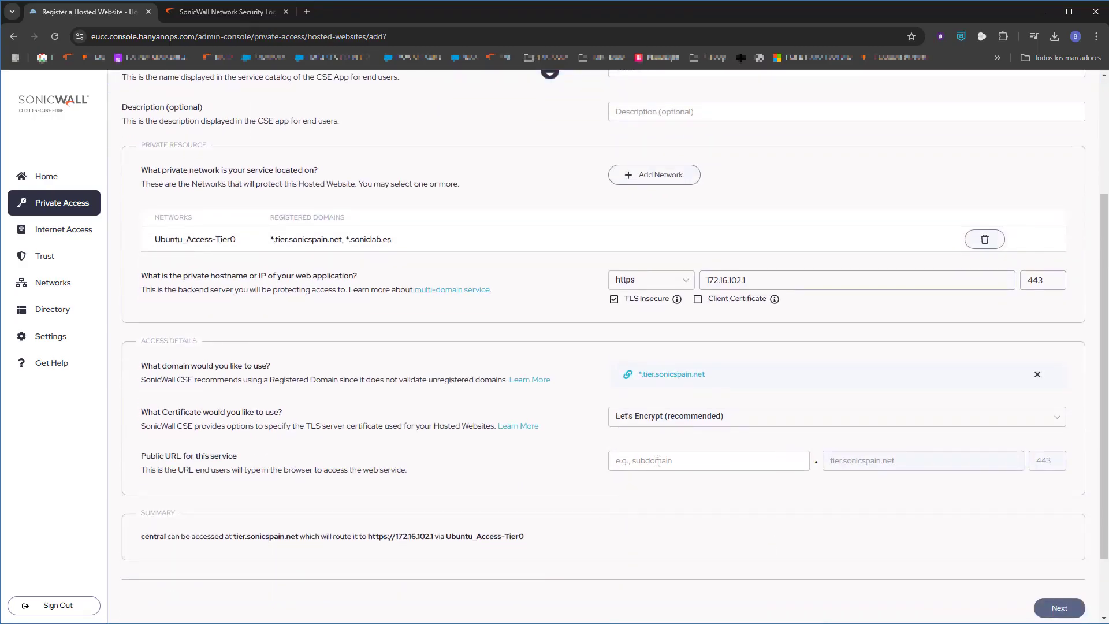
type("nsm")
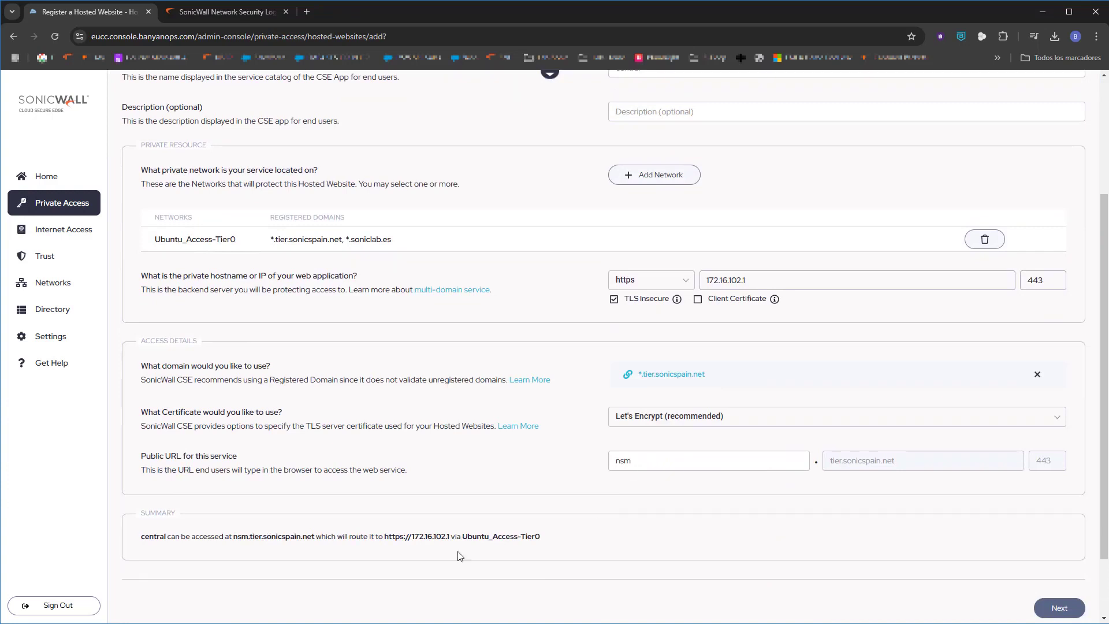
left_click_drag(233, 538, 314, 537)
key("ctrl+c")
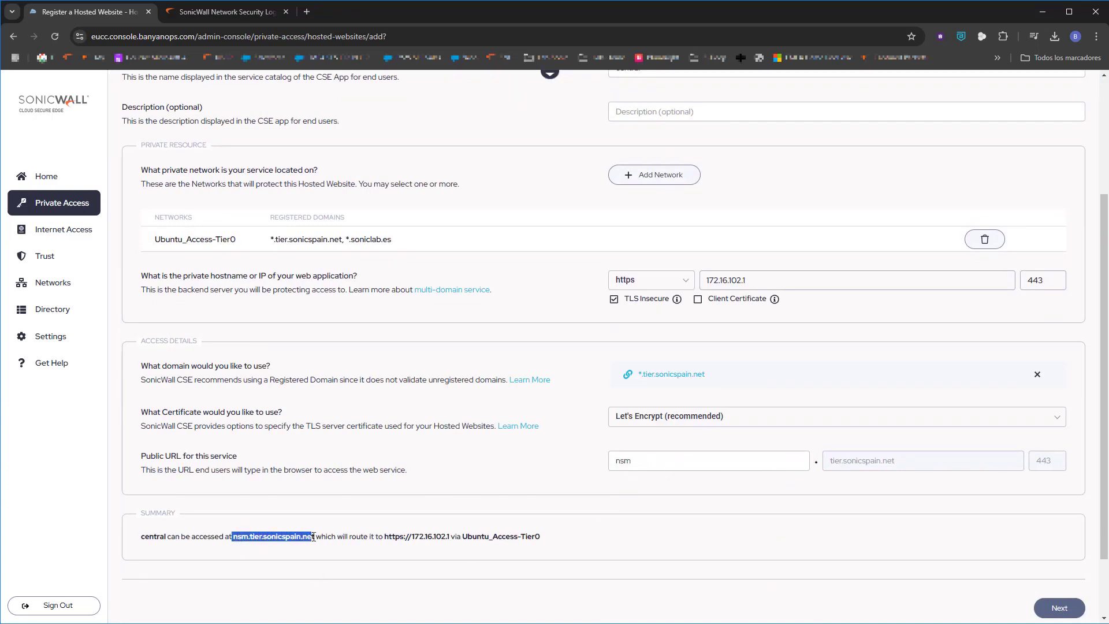
Attach the AllUsersAndDevices-Web policy to central, then Save & Validate it
left_click(1059, 608)
left_click(664, 265)
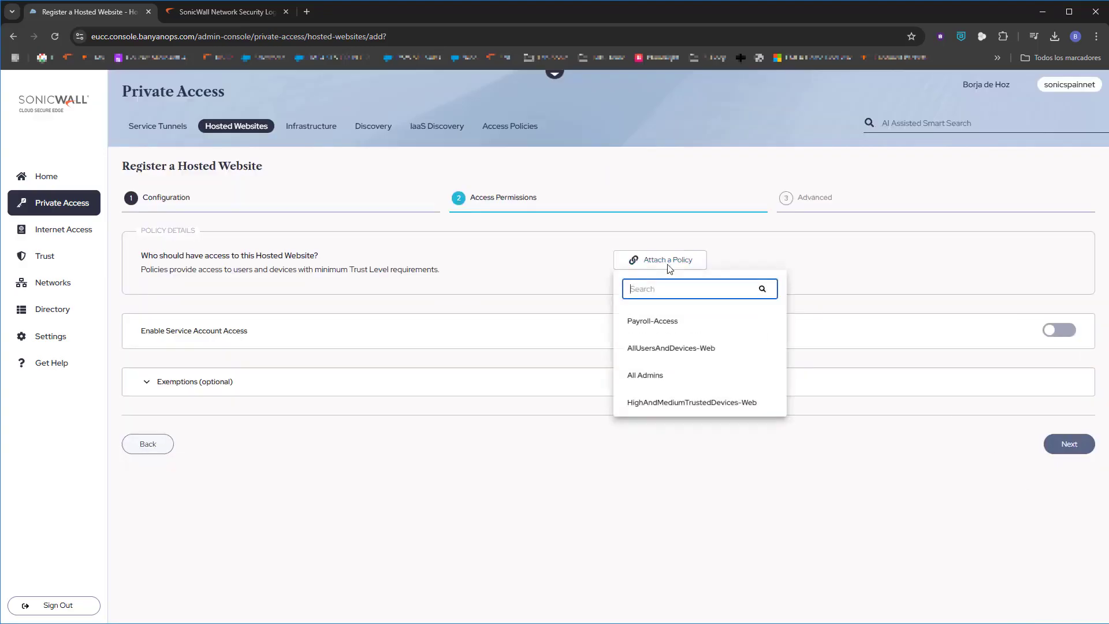
left_click(718, 350)
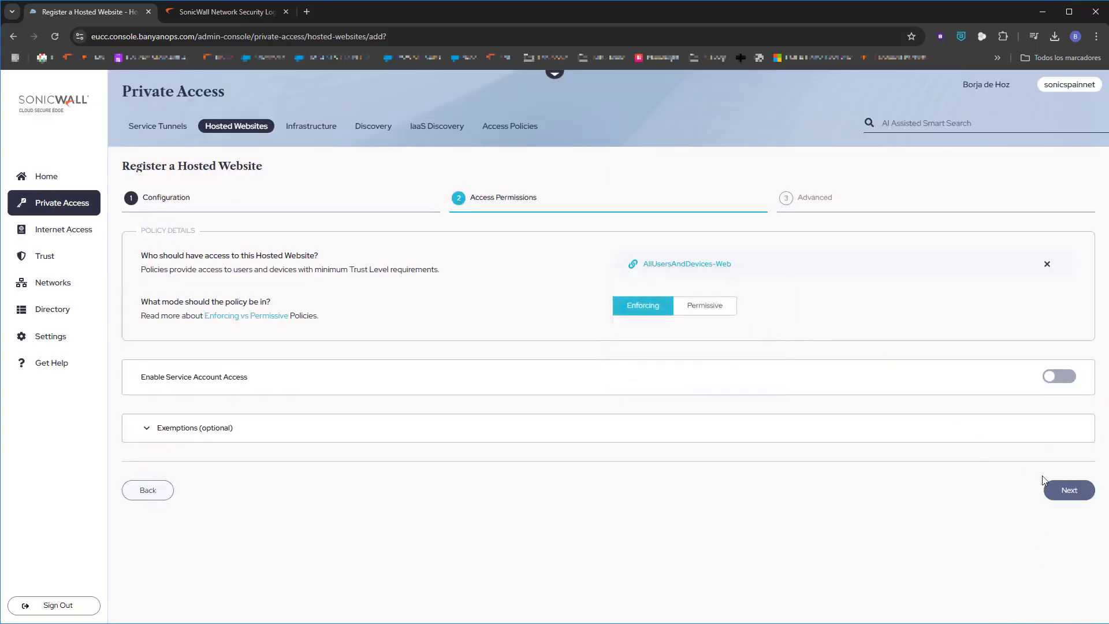
left_click(1068, 488)
scroll(1065, 552, "down", 5)
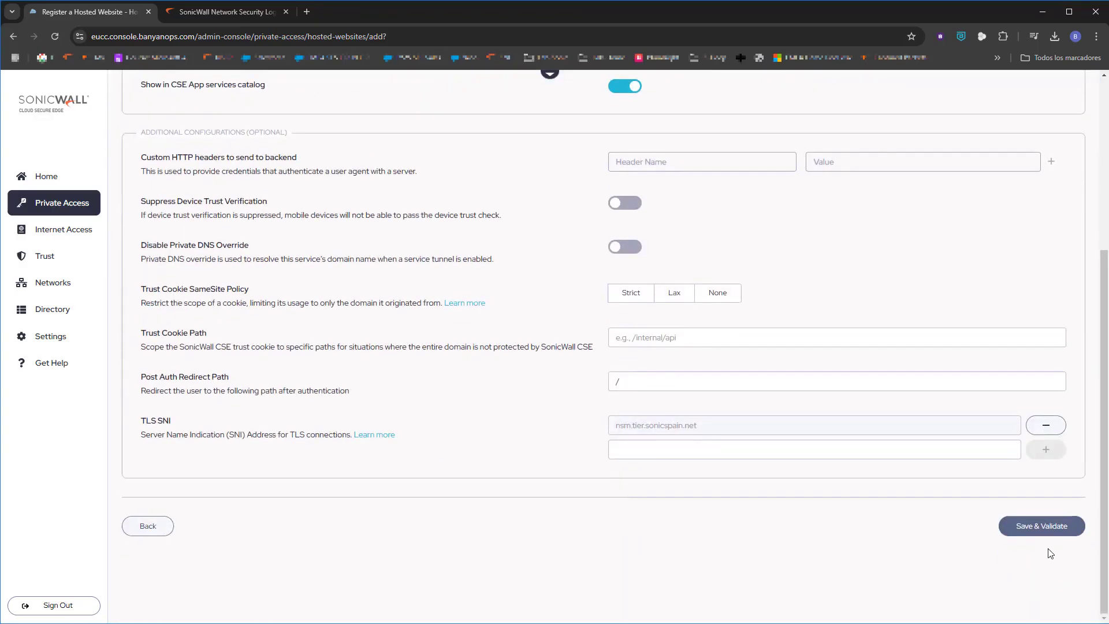
left_click(1048, 525)
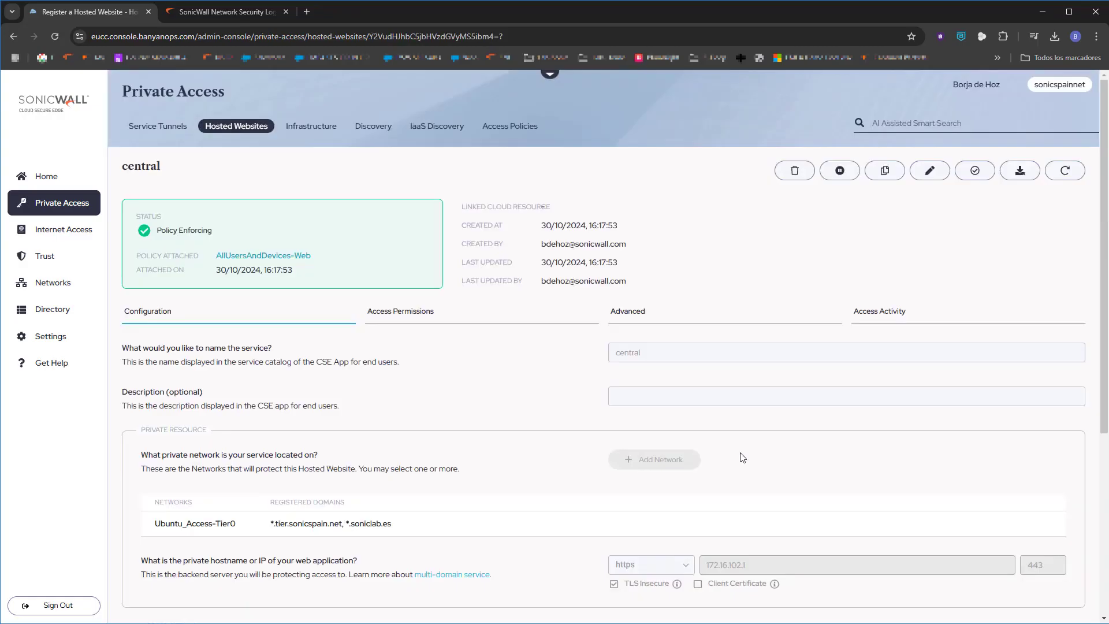
left_click(501, 127)
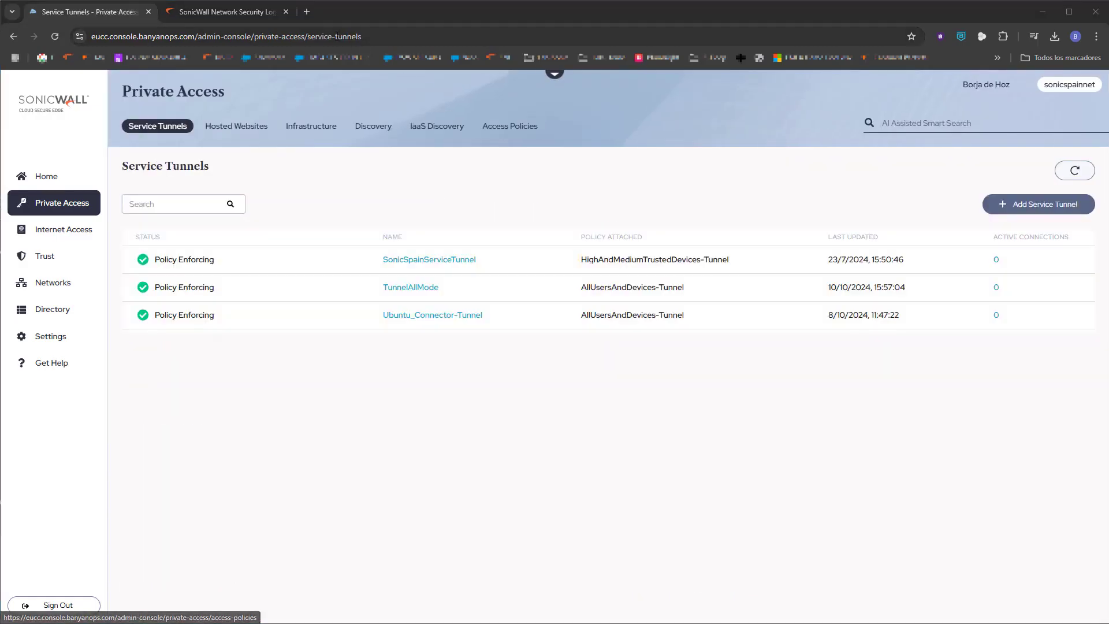
left_click(306, 12)
key("ctrl+v")
key("Return")
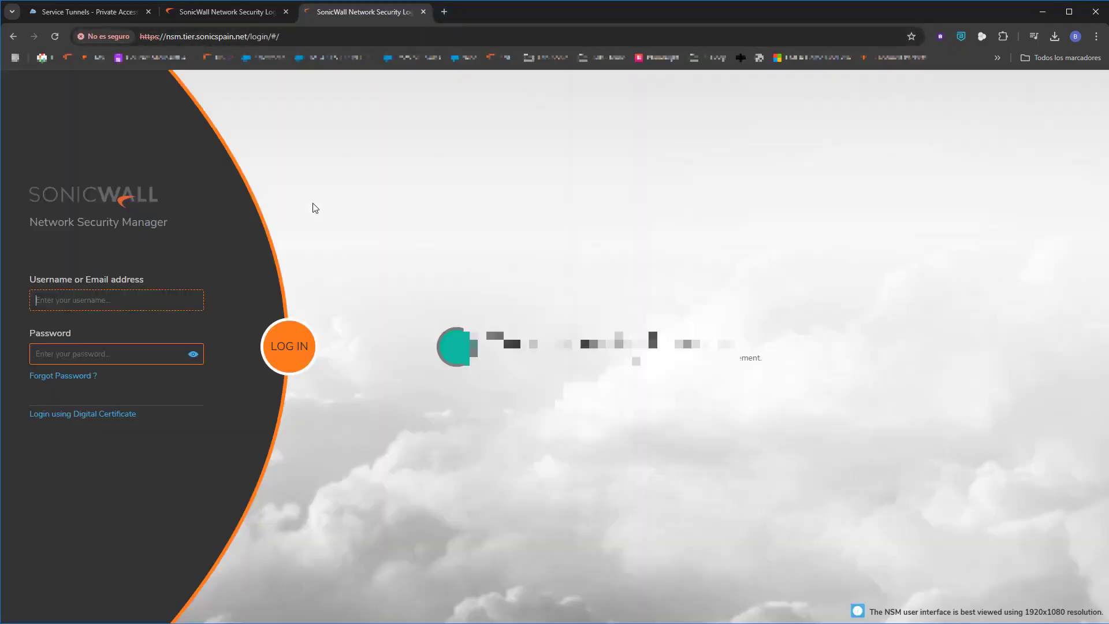
left_click_drag(169, 36, 252, 37)
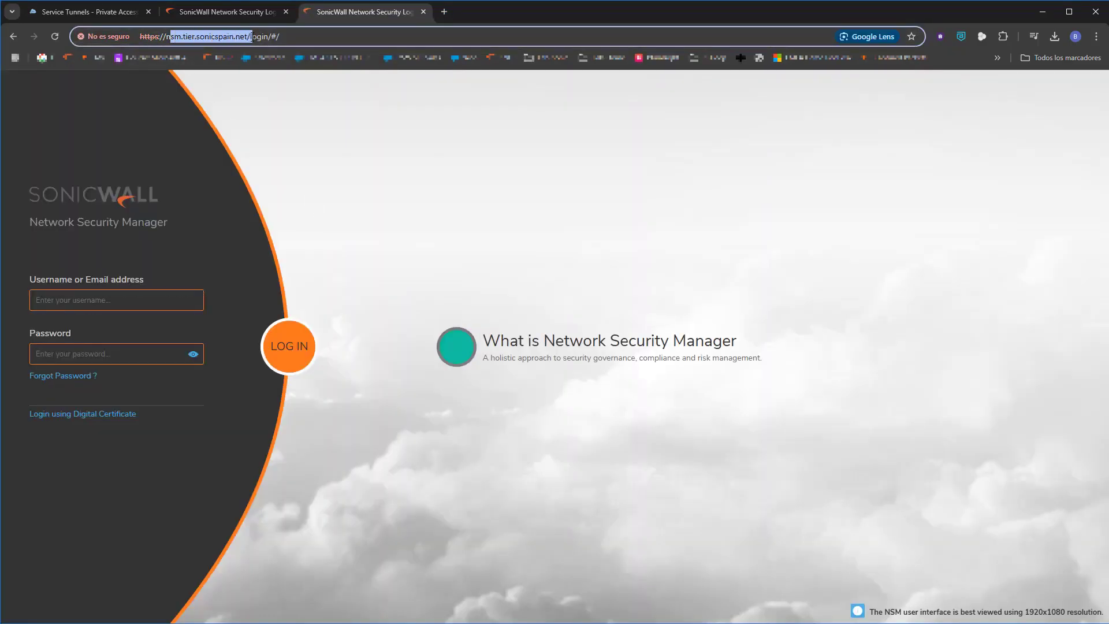
left_click(100, 11)
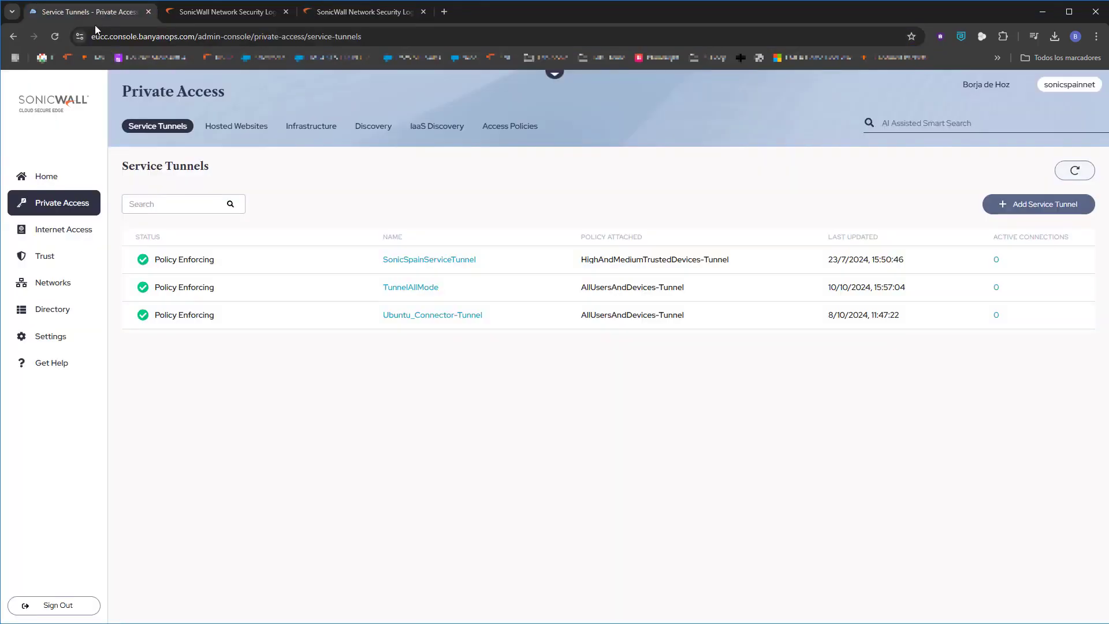
left_click(76, 182)
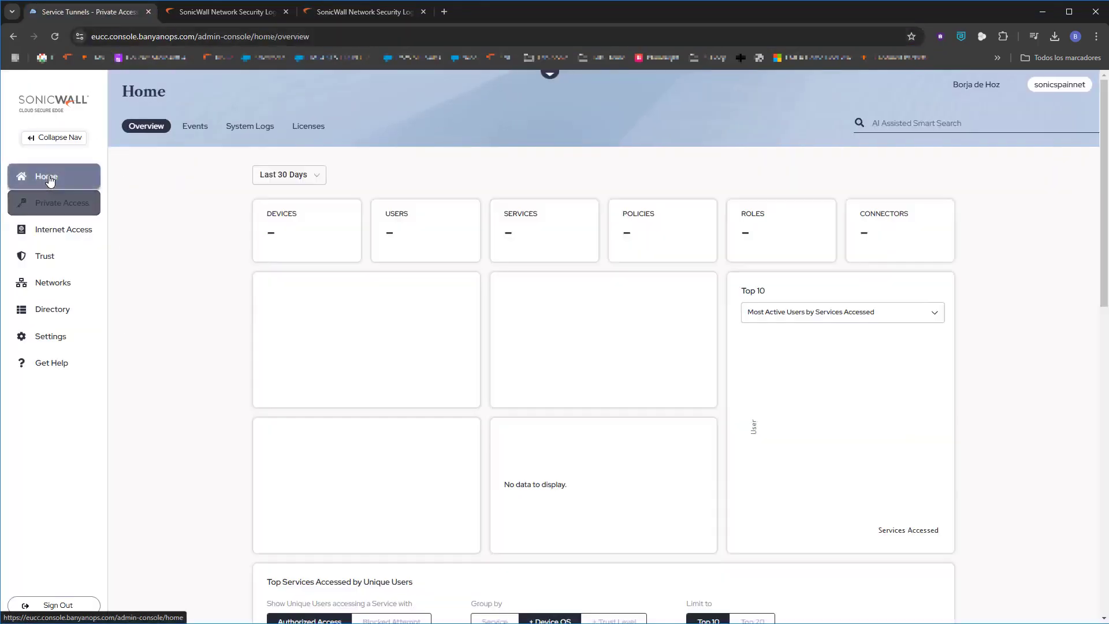
Expand the 16:24:10 central access event and confirm reported_by shows access tier Ubuntu_Access-Tier0
left_click(190, 127)
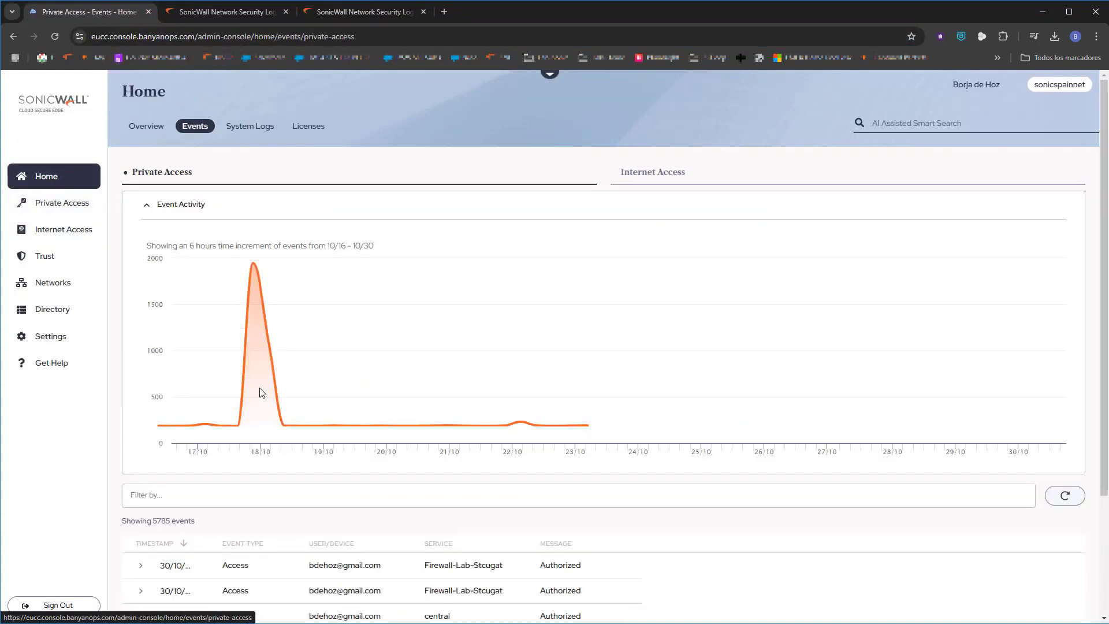
scroll(259, 553, "down", 3)
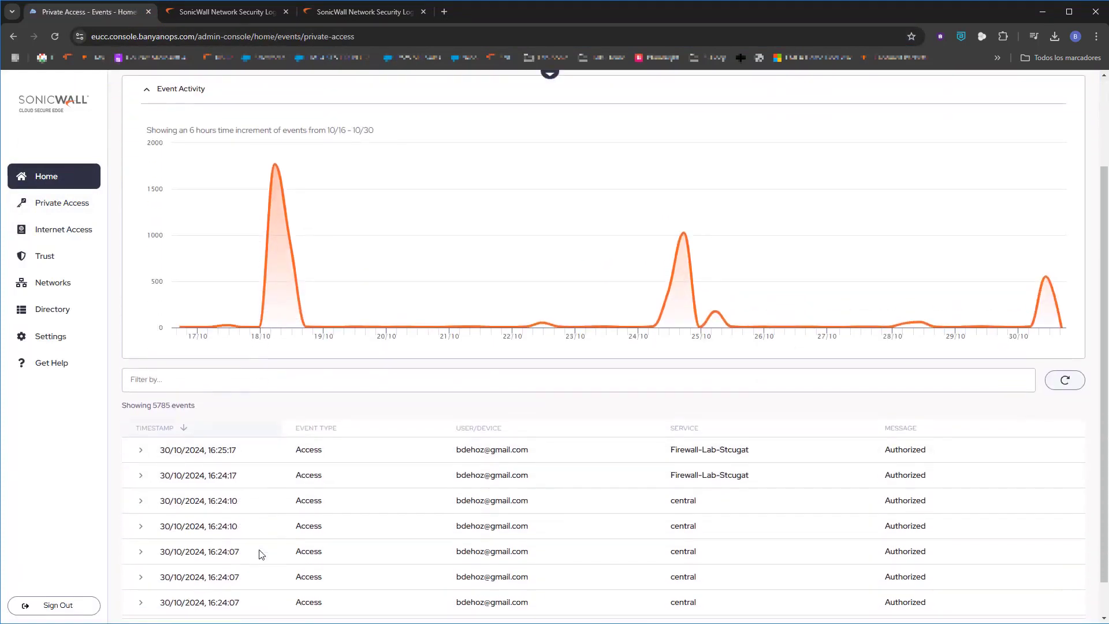
left_click(140, 501)
scroll(358, 555, "down", 3)
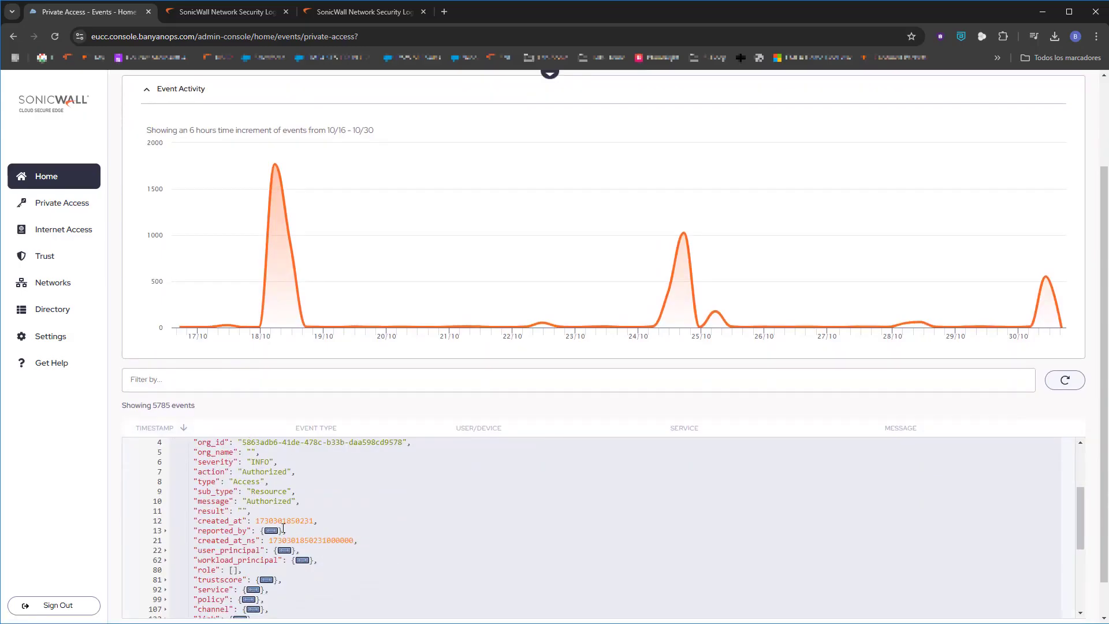
left_click(271, 530)
left_click_drag(413, 574, 293, 566)
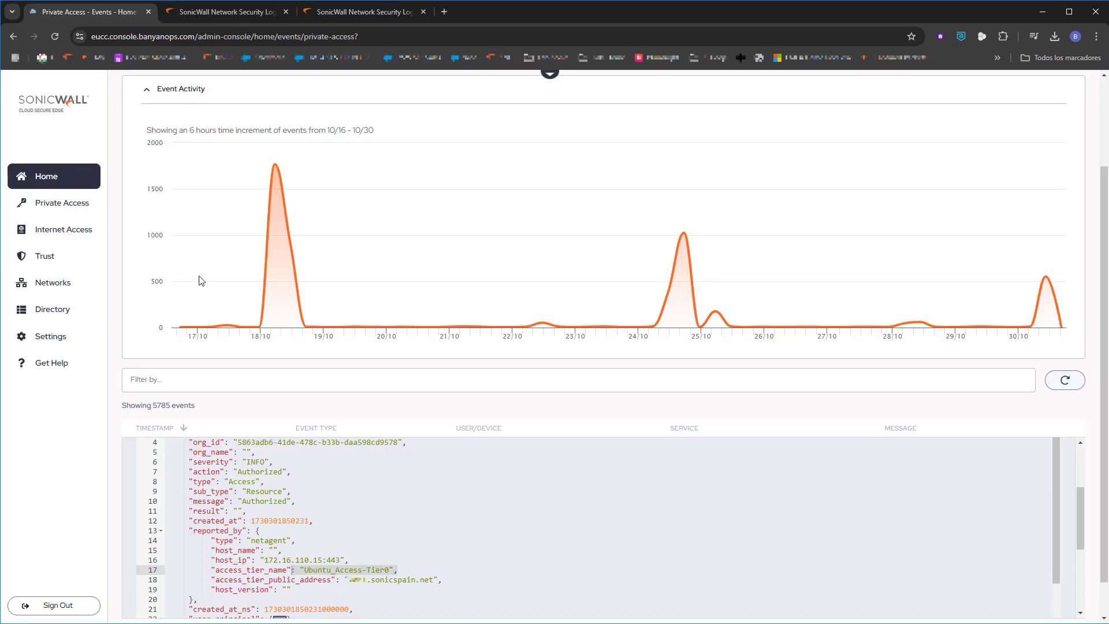
left_click(46, 177)
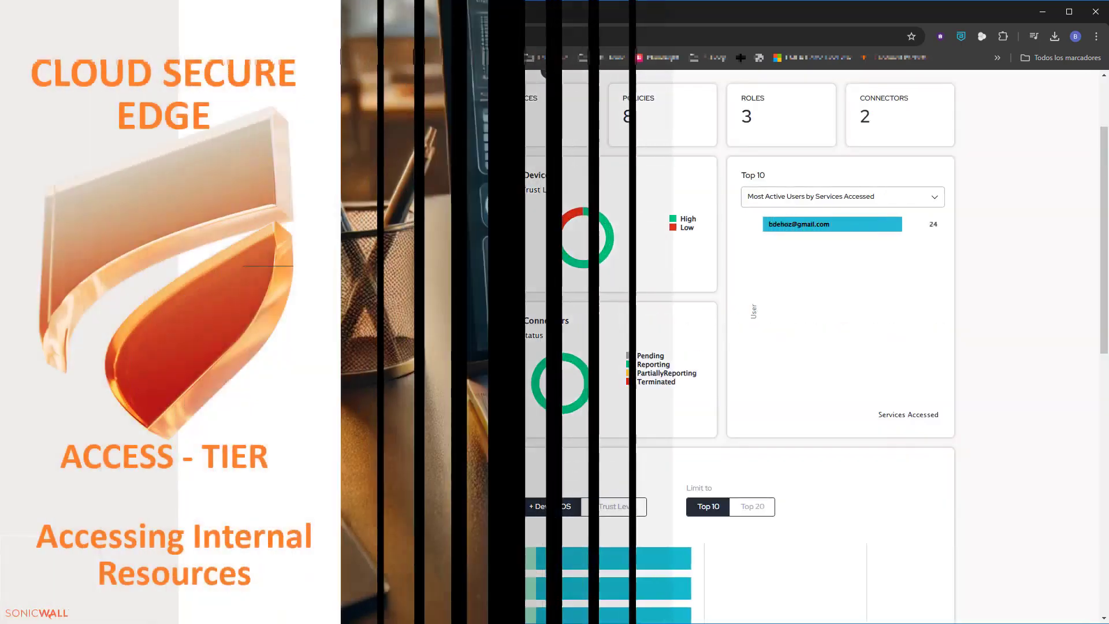